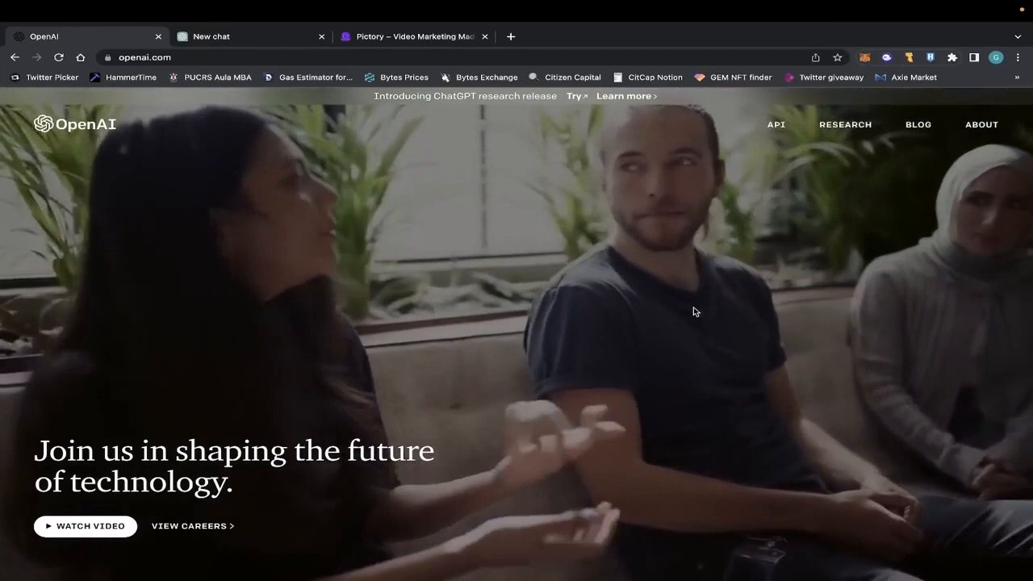
# Send ChatGPT the prompt "Voce é um youtuber, crie para mim um script para um video pro youtube sobre 5 museus famosos pelo mundo".
pyautogui.click(292, 37)
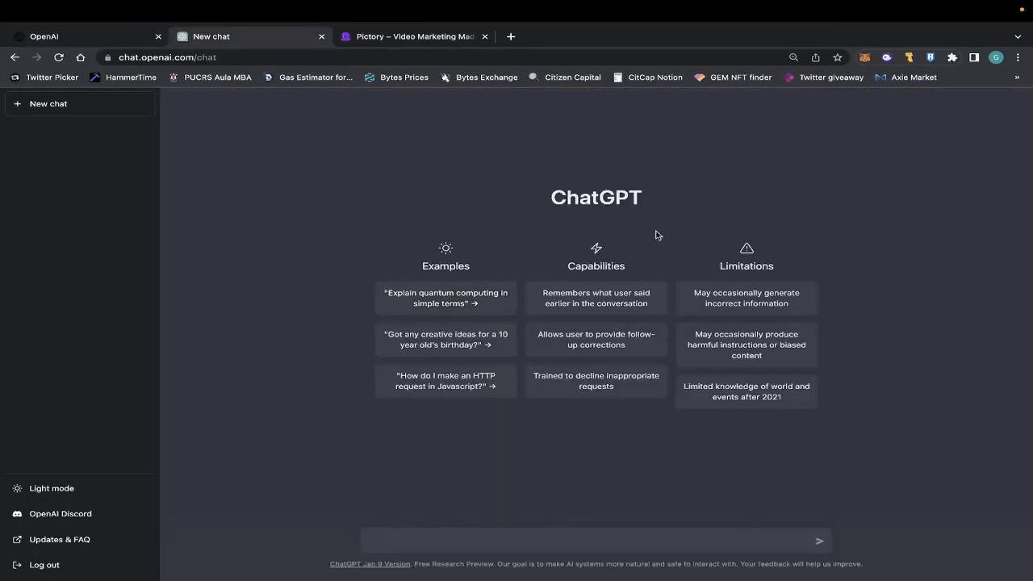
pyautogui.click(432, 536)
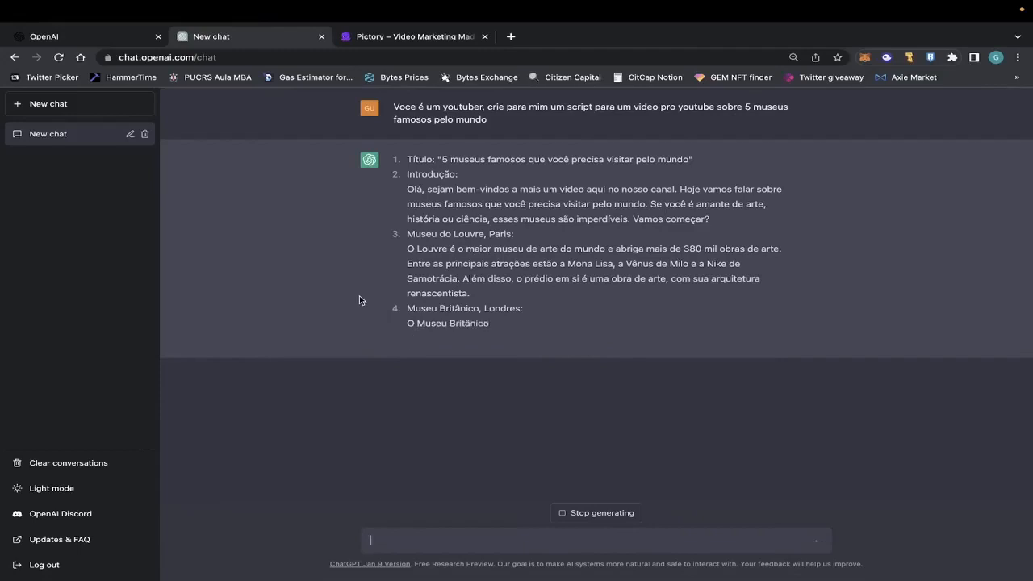
# Switch to the Pictory website and compare the prices and features of the Standard, Premium and Enterprise plans on its pricing page.
pyautogui.click(404, 41)
pyautogui.moveTo(535, 113)
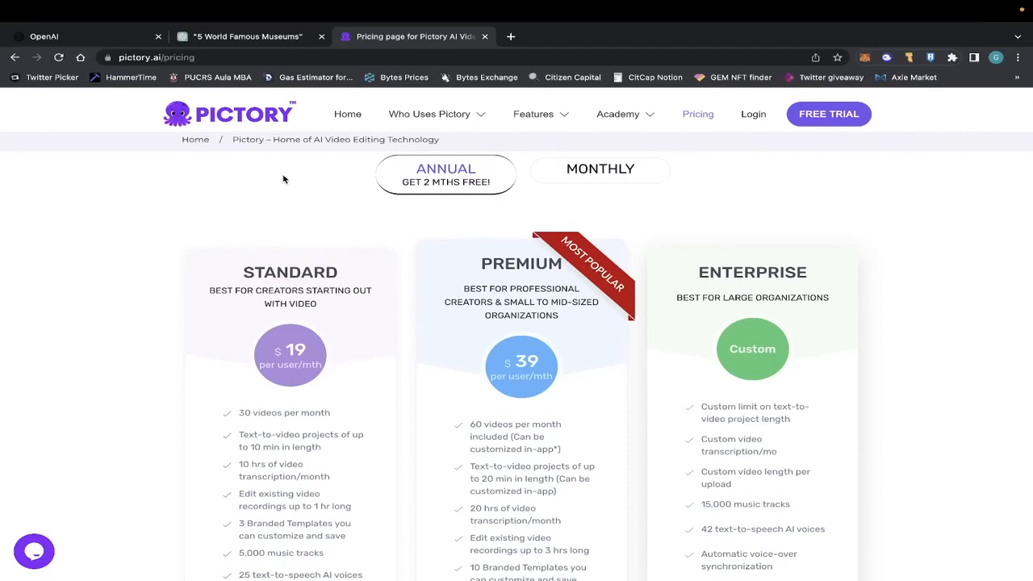
pyautogui.scroll(-2, 960, 416)
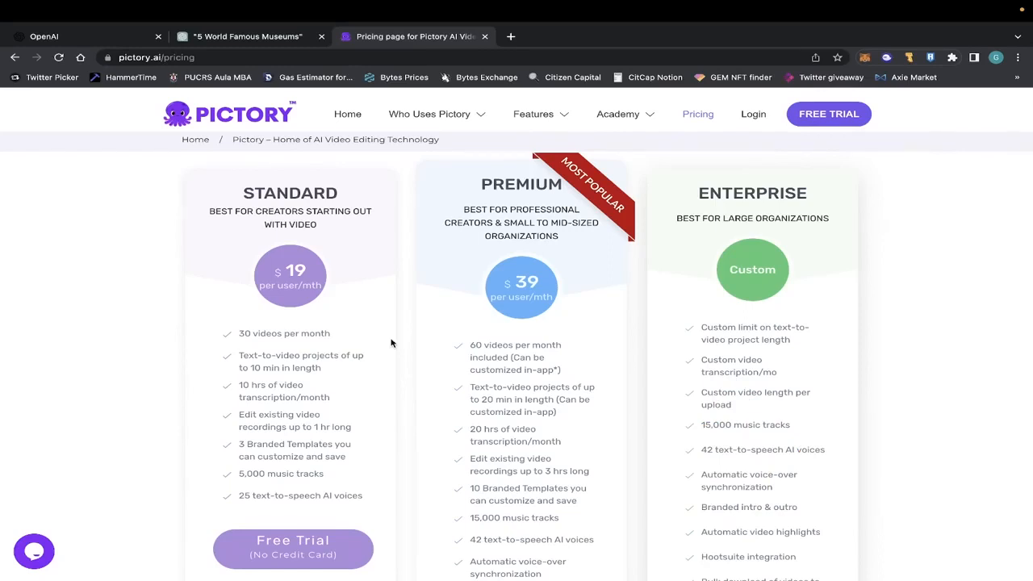
pyautogui.scroll(-1, 390, 343)
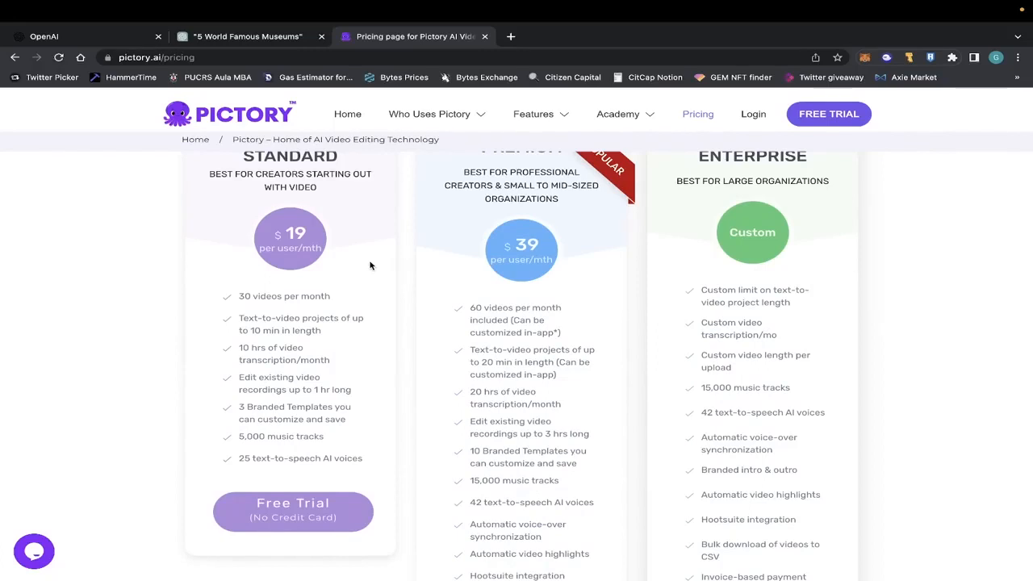
pyautogui.scroll(1, 457, 280)
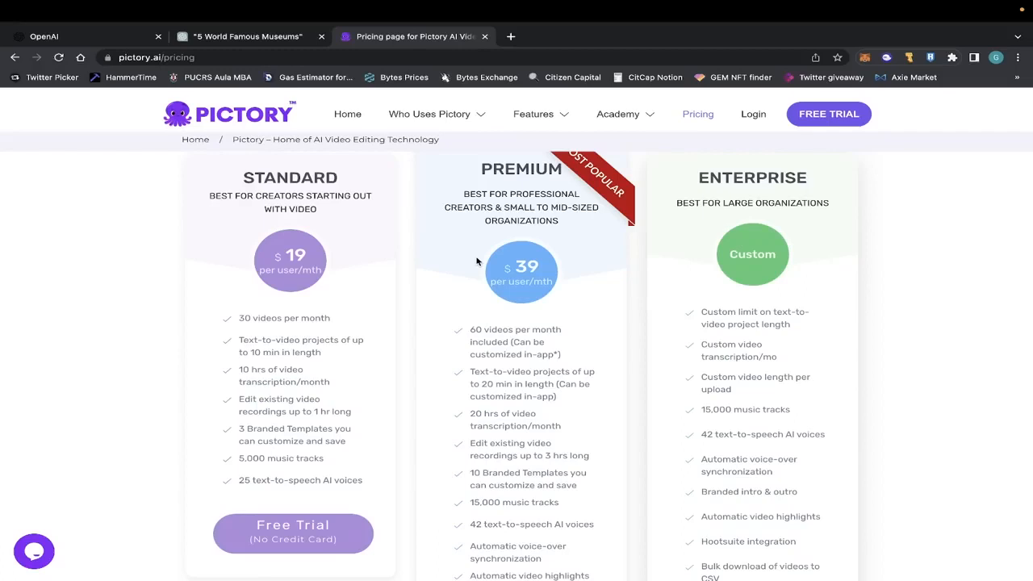
pyautogui.scroll(1, 477, 261)
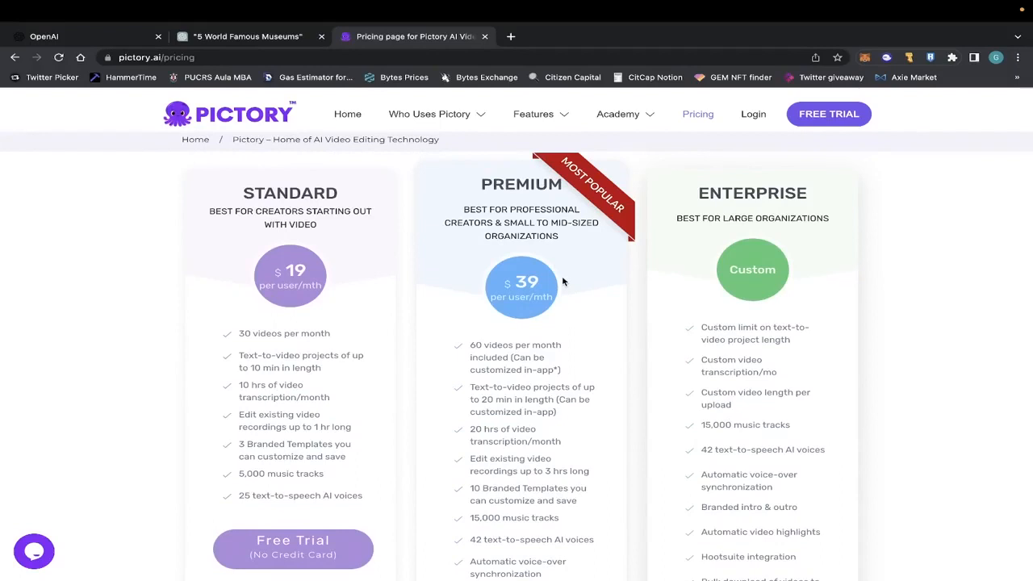
pyautogui.scroll(-1, 563, 281)
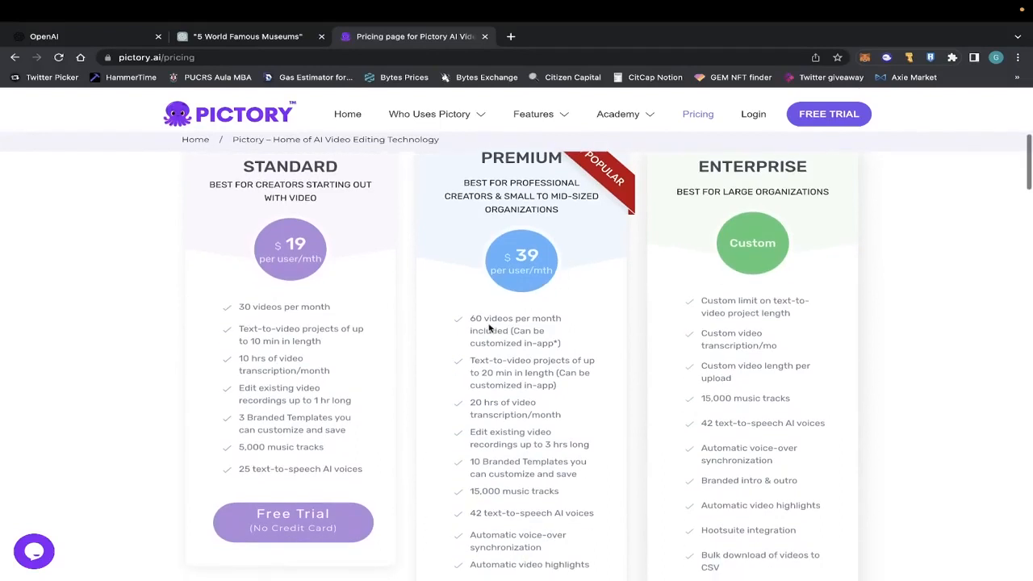
pyautogui.scroll(-2, 534, 327)
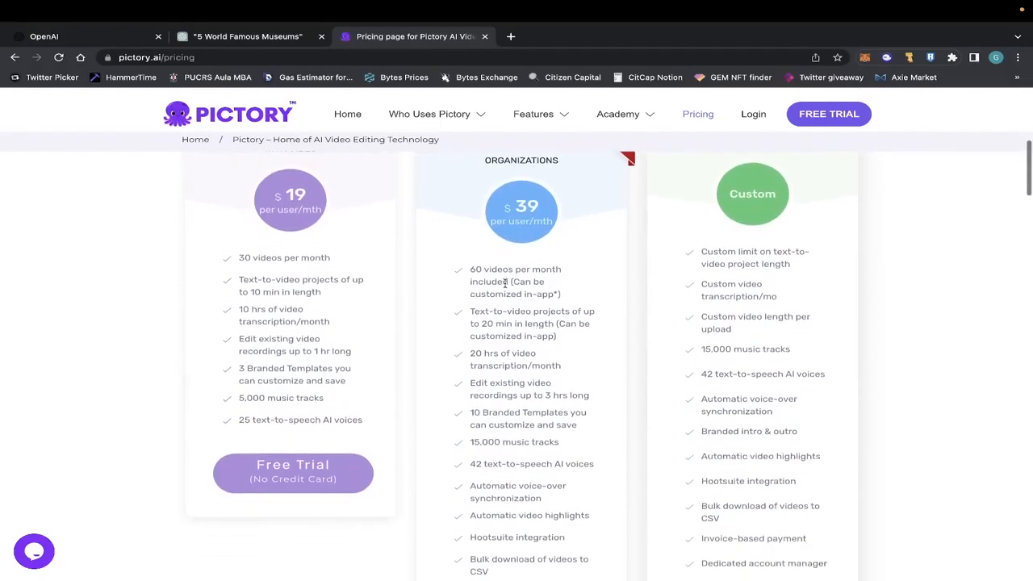
pyautogui.scroll(-2, 534, 325)
pyautogui.scroll(3, 549, 286)
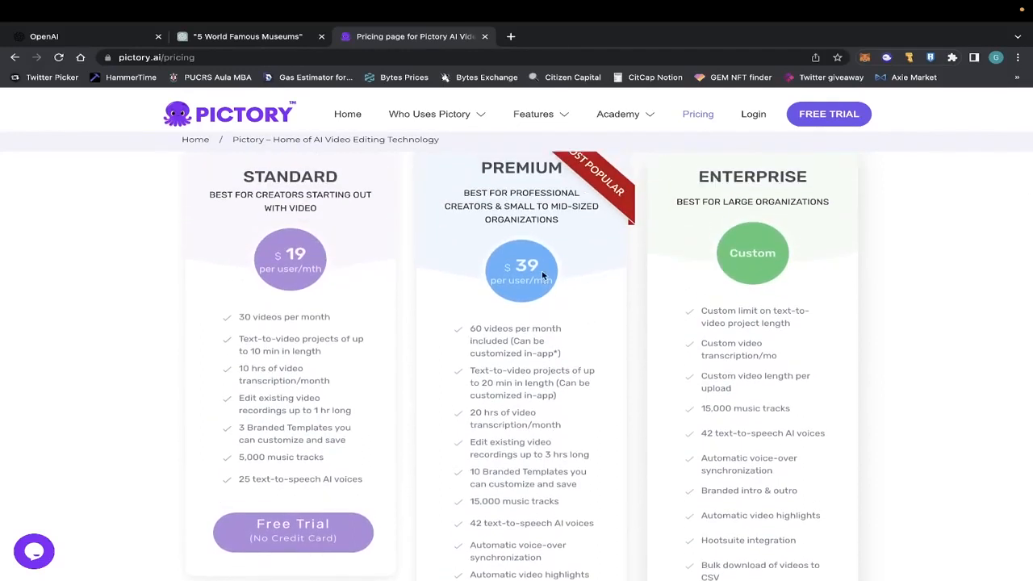
pyautogui.scroll(-1, 570, 270)
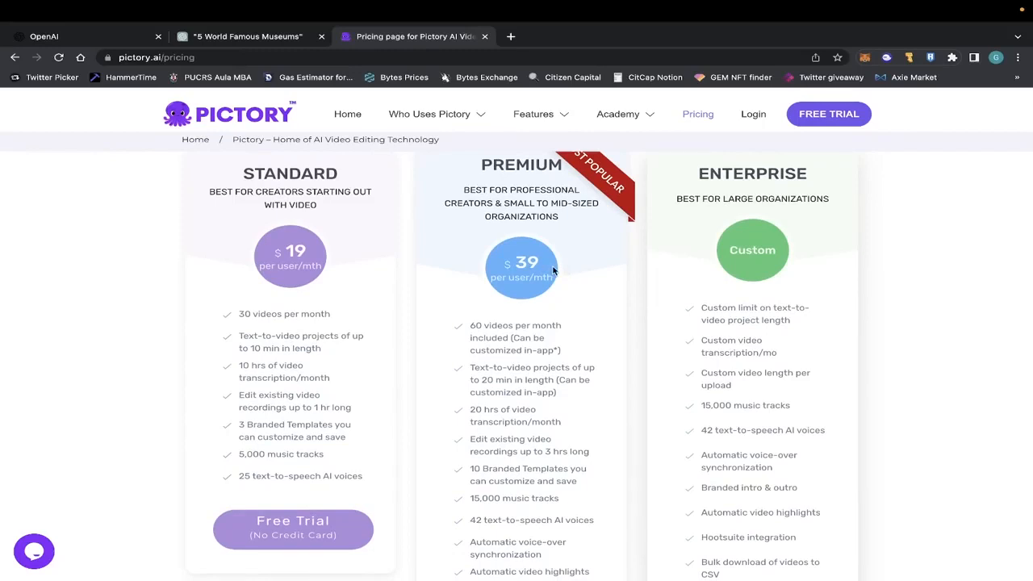
pyautogui.scroll(-1, 554, 271)
pyautogui.scroll(1, 553, 271)
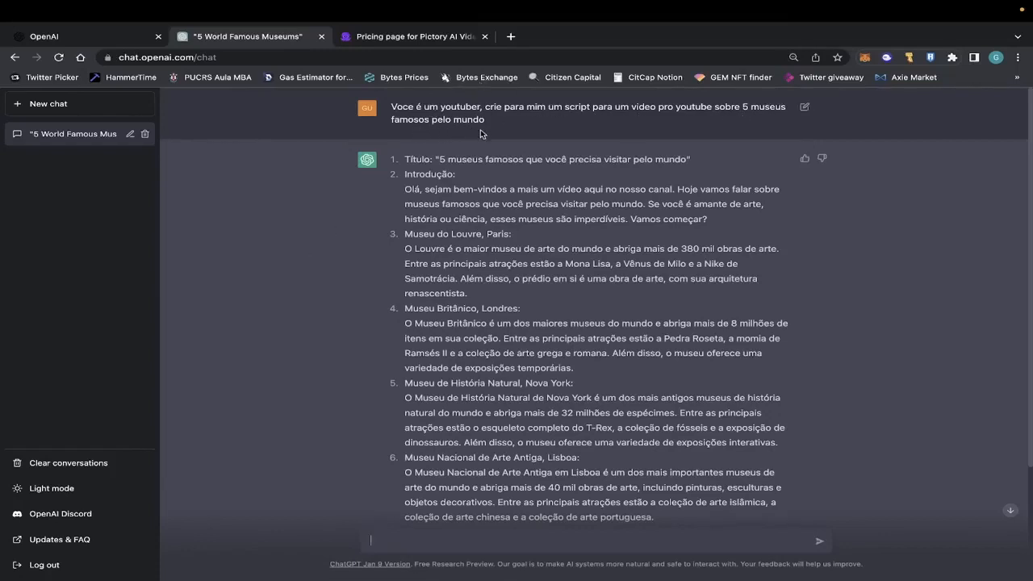
# Ask ChatGPT for "Melhores assuntos para canal de youtube" in the museum conversation.
pyautogui.scroll(-3, 475, 246)
pyautogui.scroll(-3, 509, 224)
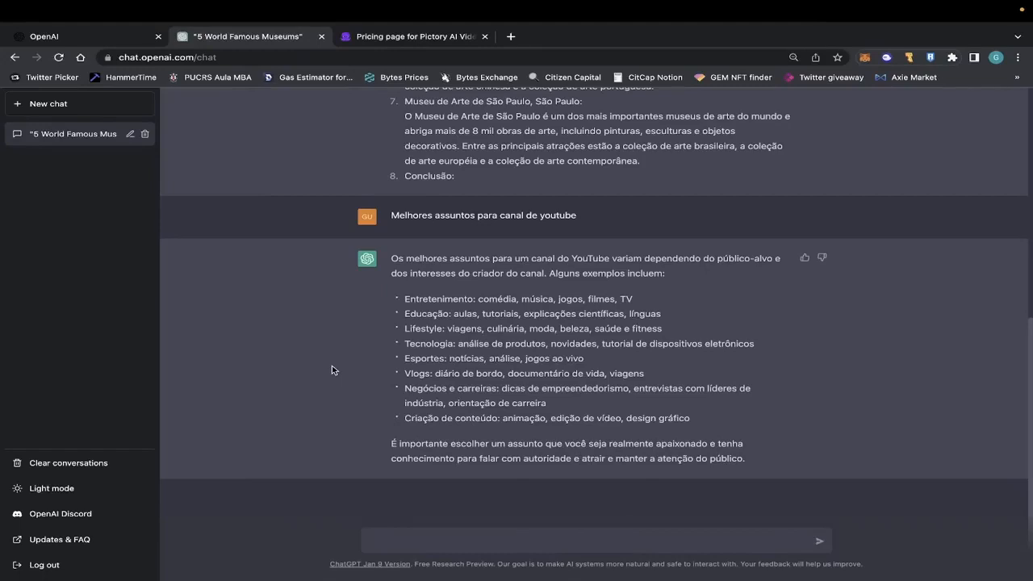
# Send the five-museum YouTube script prompt again with ", e fale uma curiosidade de cada museu" added at its end.
pyautogui.scroll(5, 476, 310)
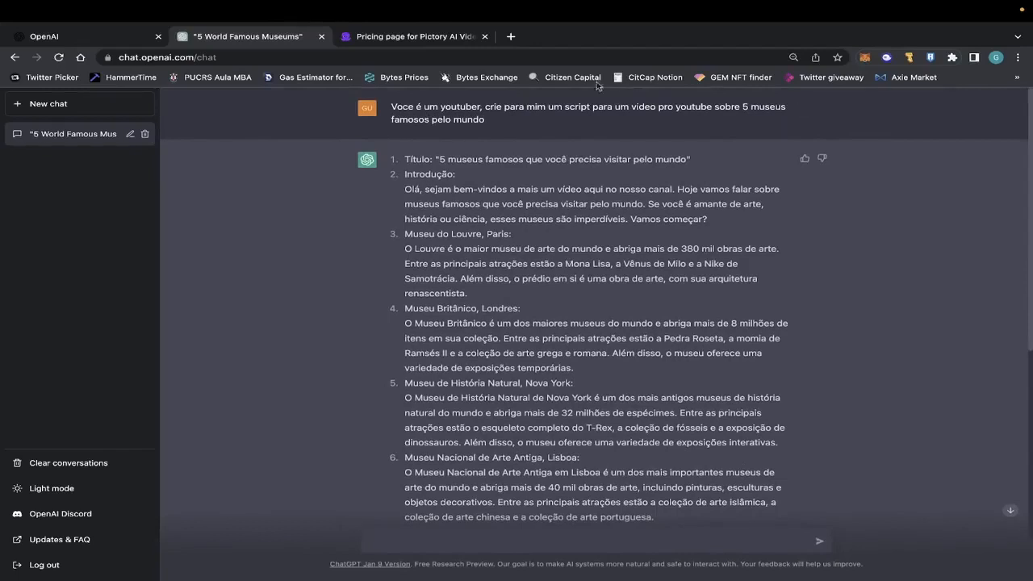
pyautogui.scroll(-1, 740, 108)
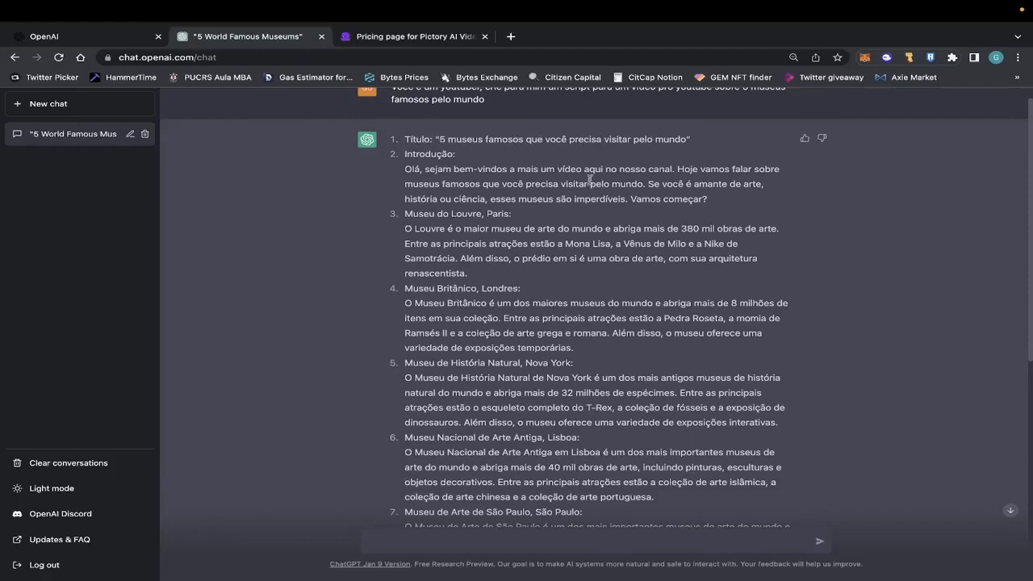
pyautogui.scroll(-1, 710, 143)
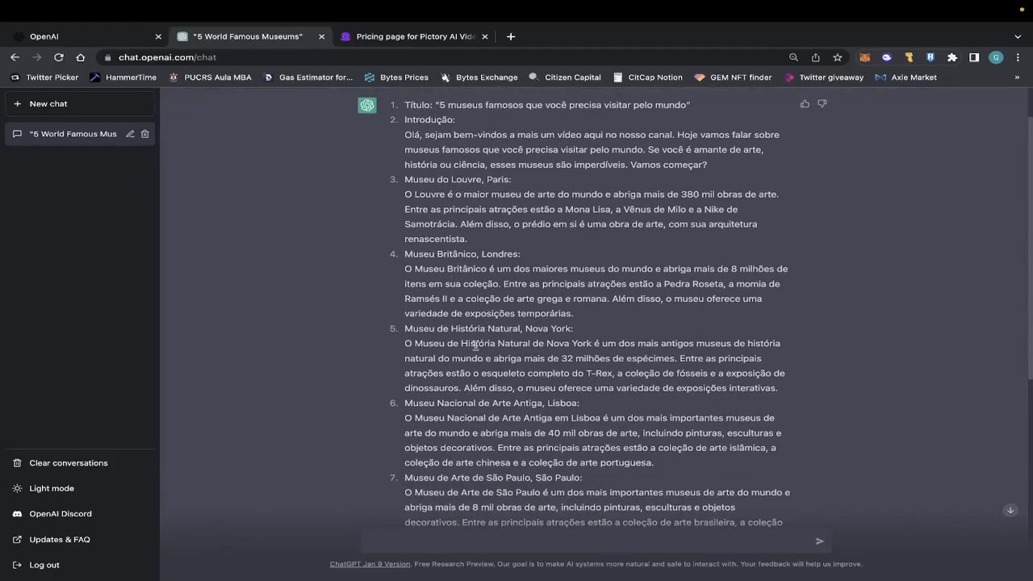
pyautogui.scroll(-1, 532, 236)
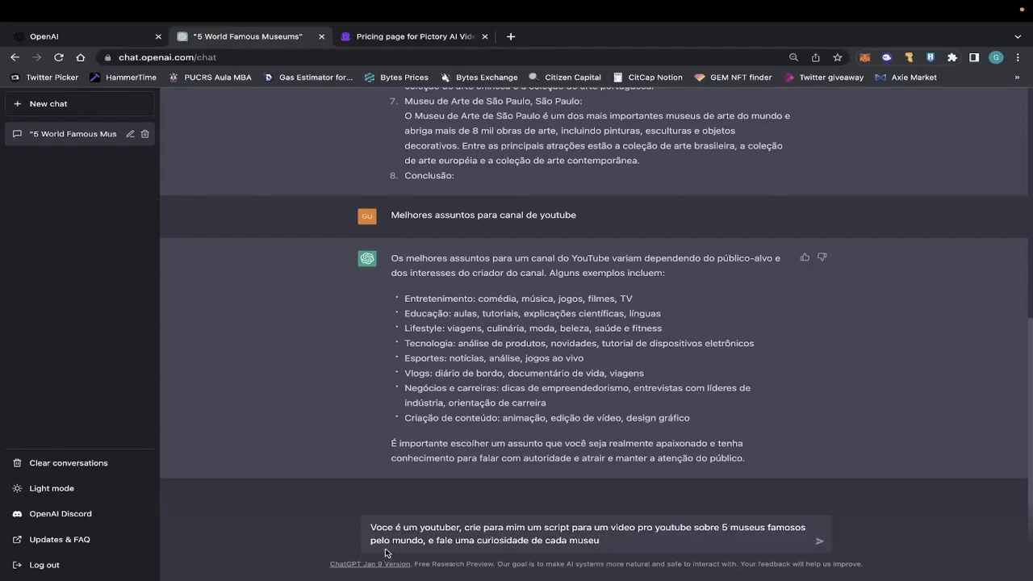
pyautogui.moveTo(723, 528); pyautogui.dragTo(425, 540)
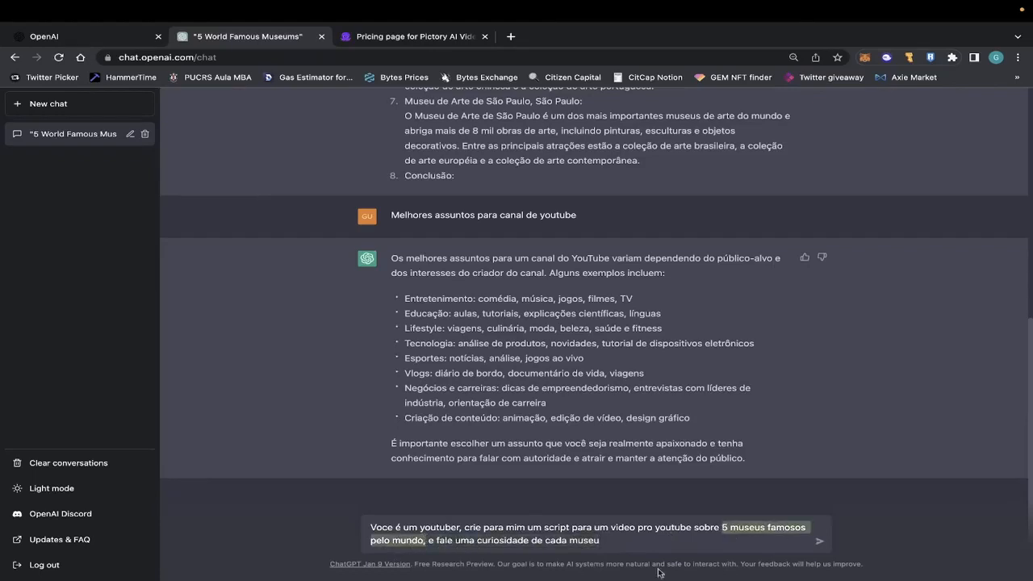
pyautogui.click(736, 532)
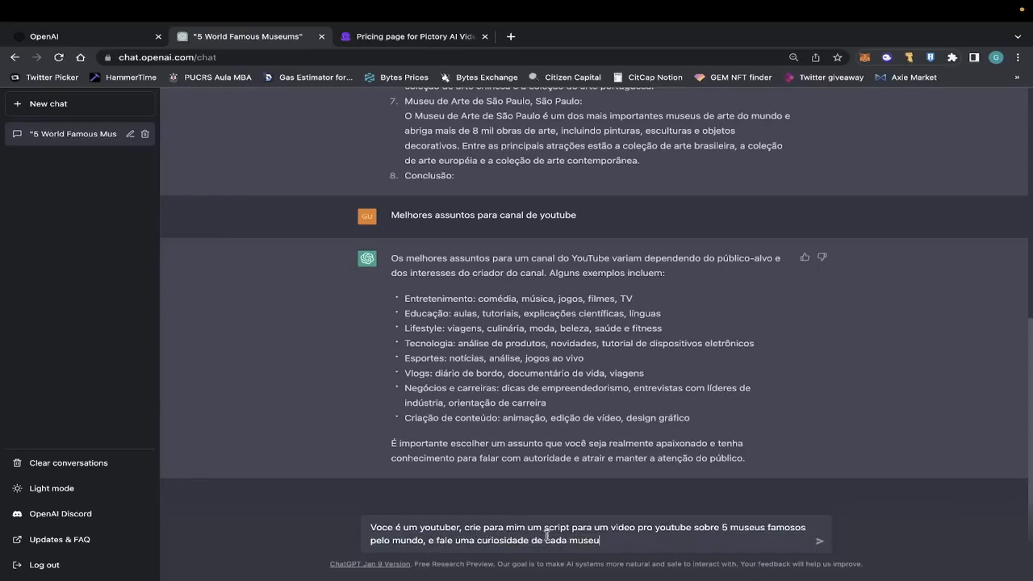
pyautogui.press('Return')
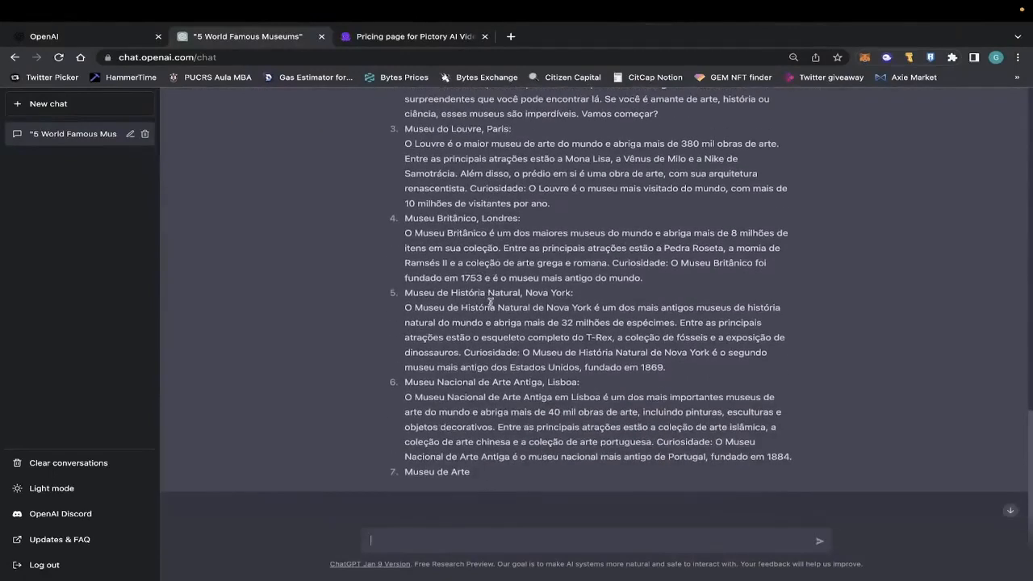
# Request the rest of the cut-off script with the message "continue escrevendo o texto anterior de onde parou".
pyautogui.scroll(3, 490, 302)
pyautogui.scroll(-1, 490, 305)
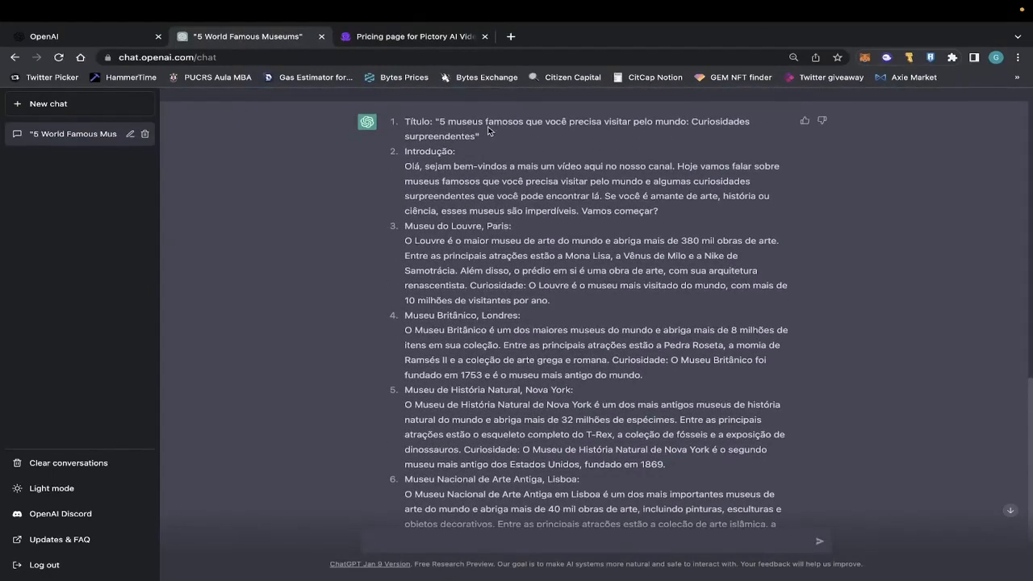
pyautogui.scroll(-2, 484, 239)
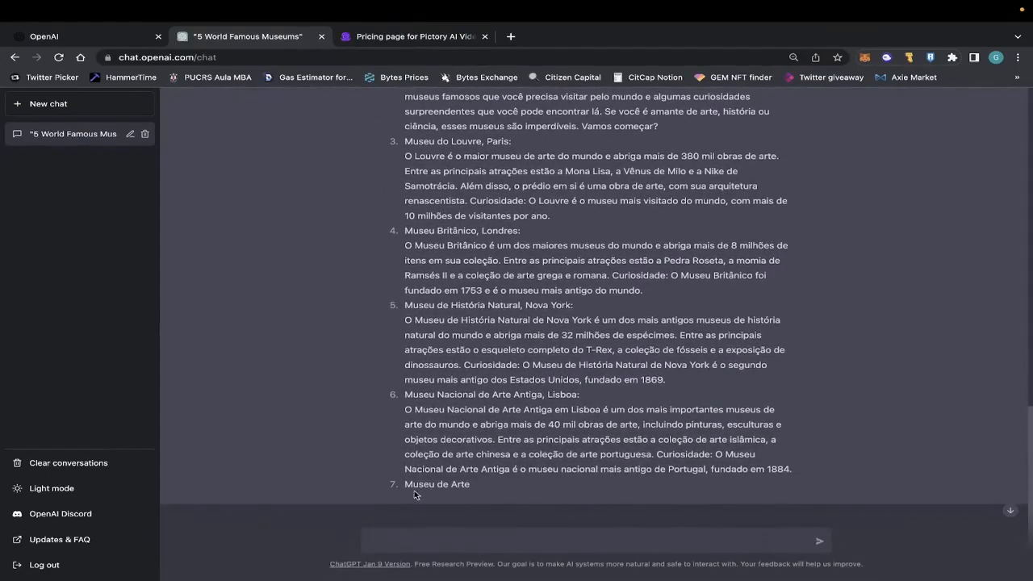
pyautogui.scroll(3, 466, 481)
pyautogui.scroll(-3, 529, 282)
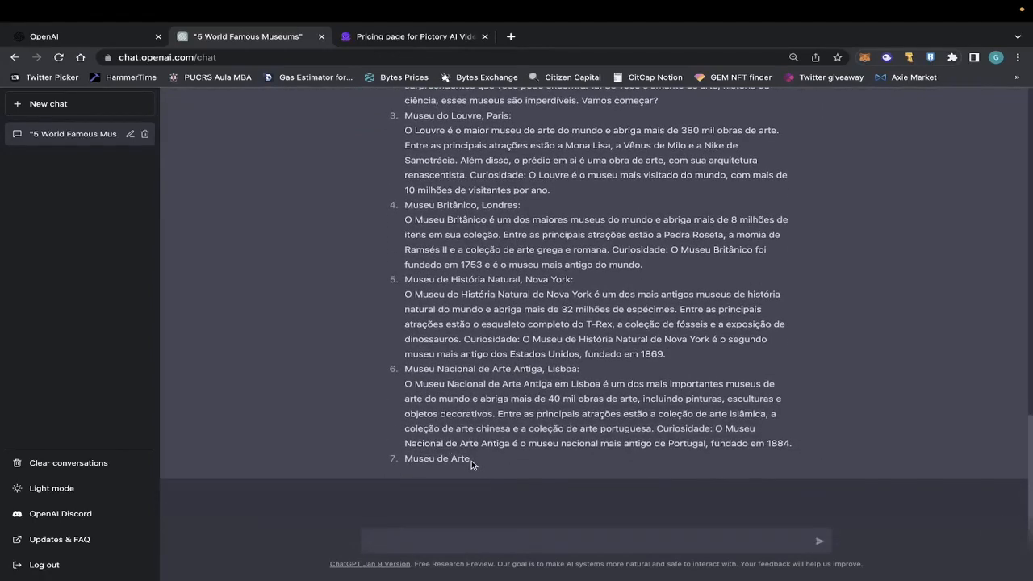
pyautogui.write('continue escrevendo de onde parou')
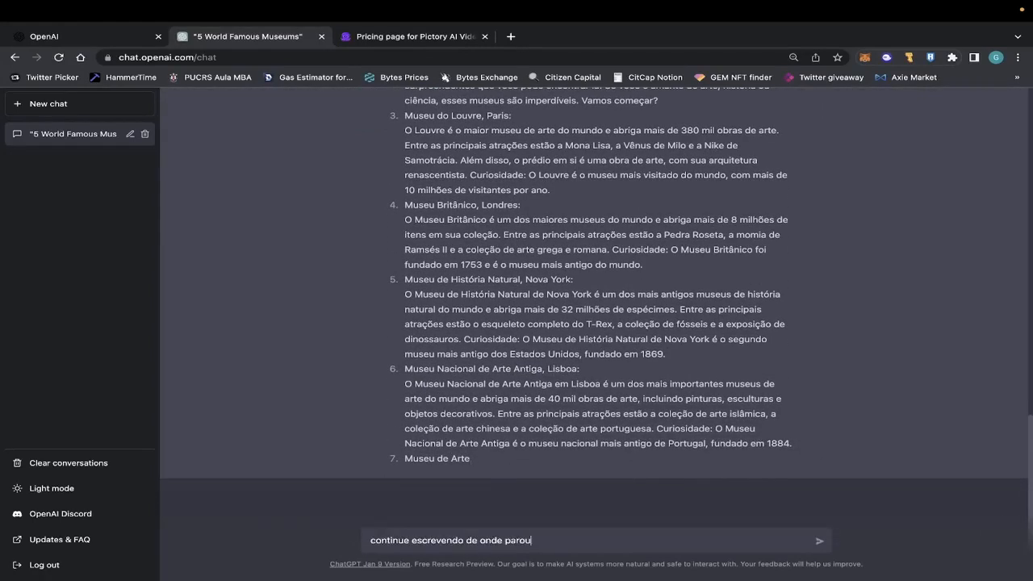
pyautogui.click(462, 544)
pyautogui.write('o texto anterior')
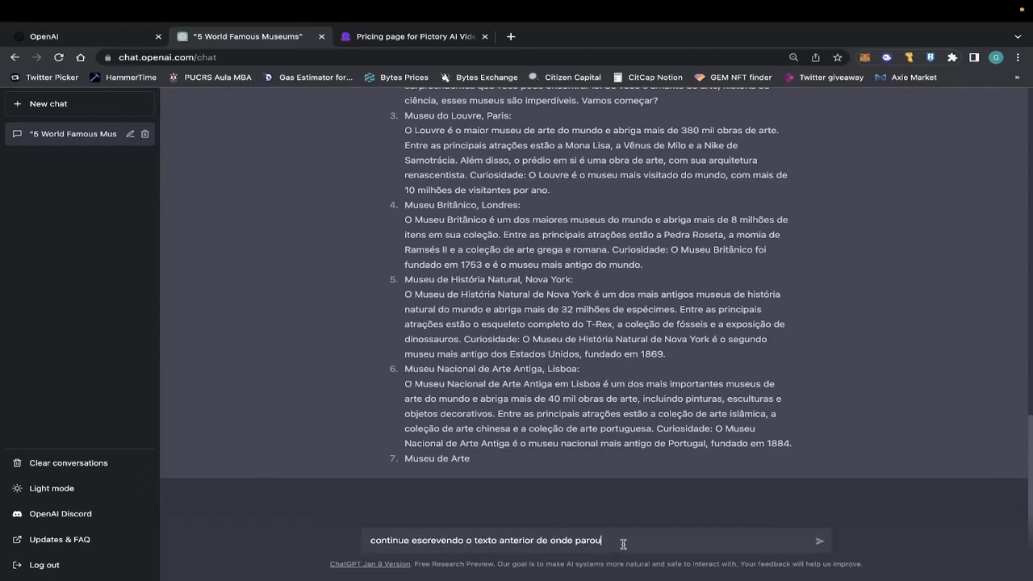
pyautogui.press('Return')
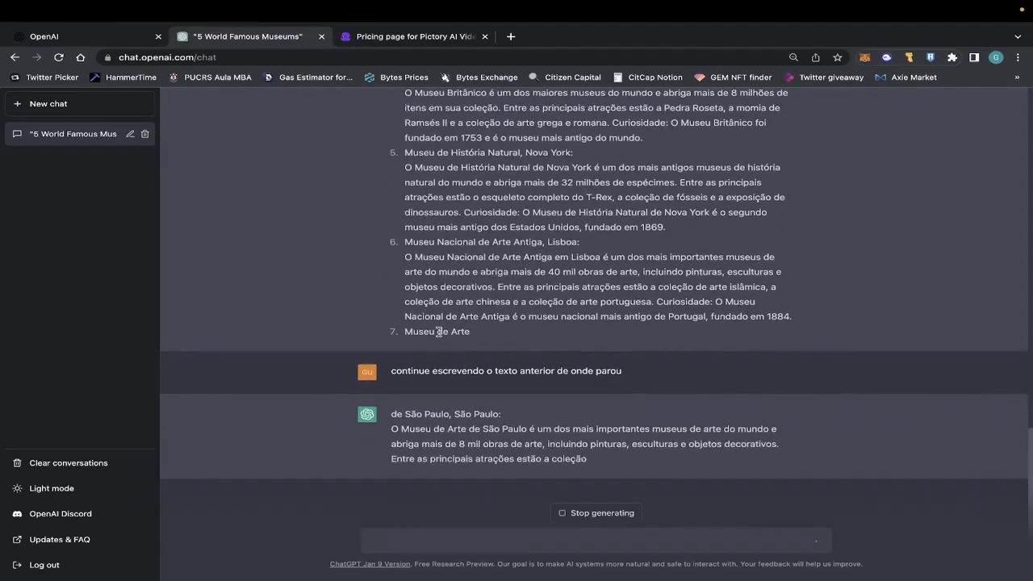
# Review the whole museum script with curiosities, from its title and introduction through the continued São Paulo section and conclusion.
pyautogui.scroll(1, 440, 330)
pyautogui.scroll(4, 439, 331)
pyautogui.scroll(-5, 440, 331)
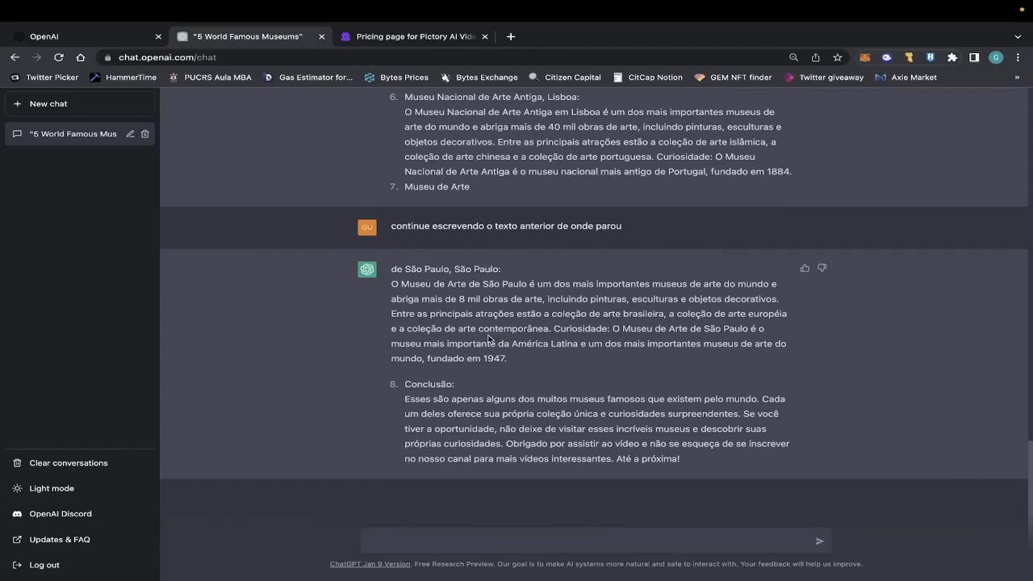
pyautogui.scroll(10, 488, 339)
pyautogui.scroll(-4, 492, 280)
pyautogui.scroll(-4, 493, 280)
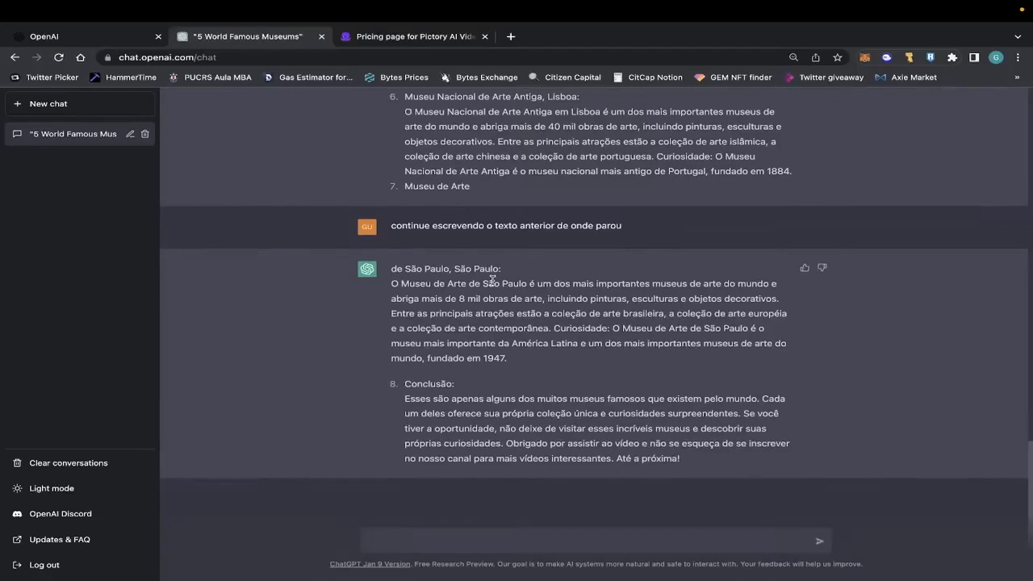
pyautogui.scroll(6, 491, 280)
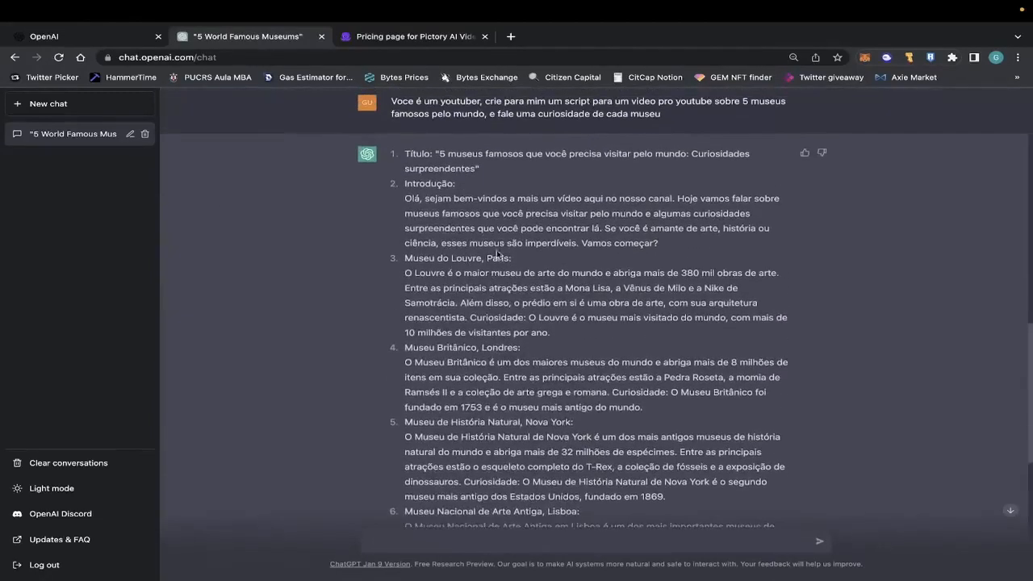
pyautogui.scroll(-1, 471, 308)
pyautogui.scroll(-5, 471, 308)
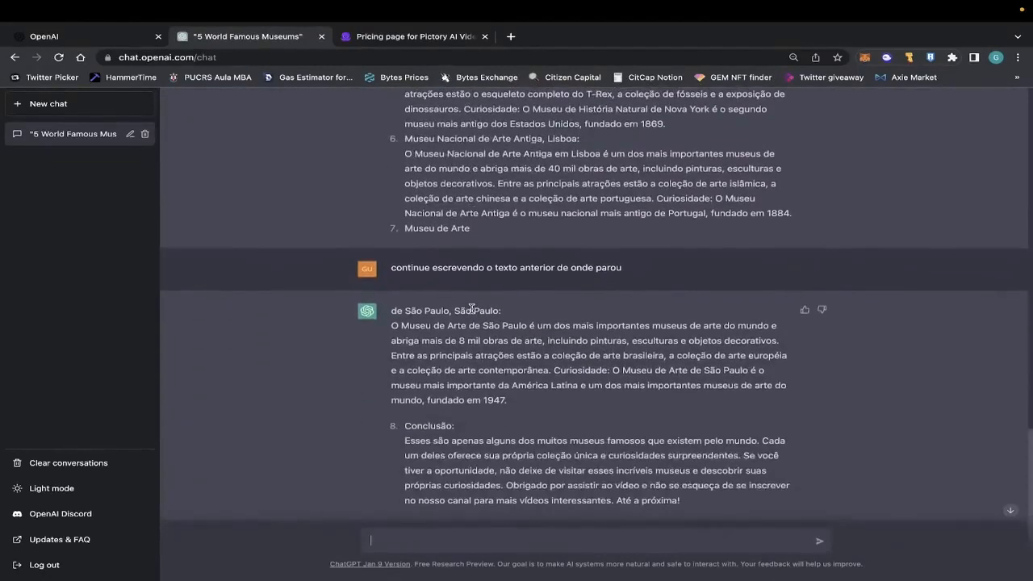
pyautogui.scroll(10, 463, 321)
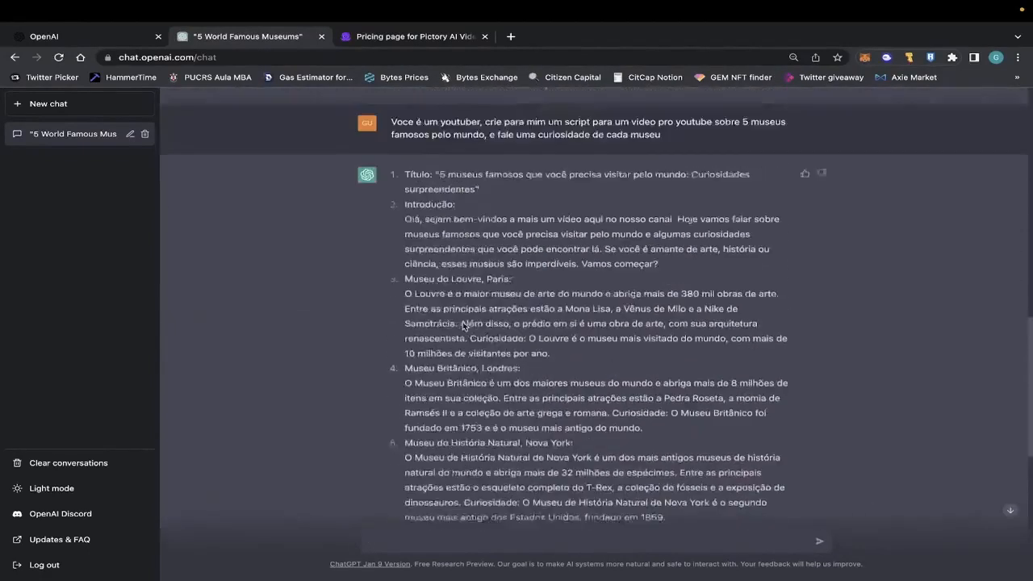
pyautogui.scroll(-2, 462, 321)
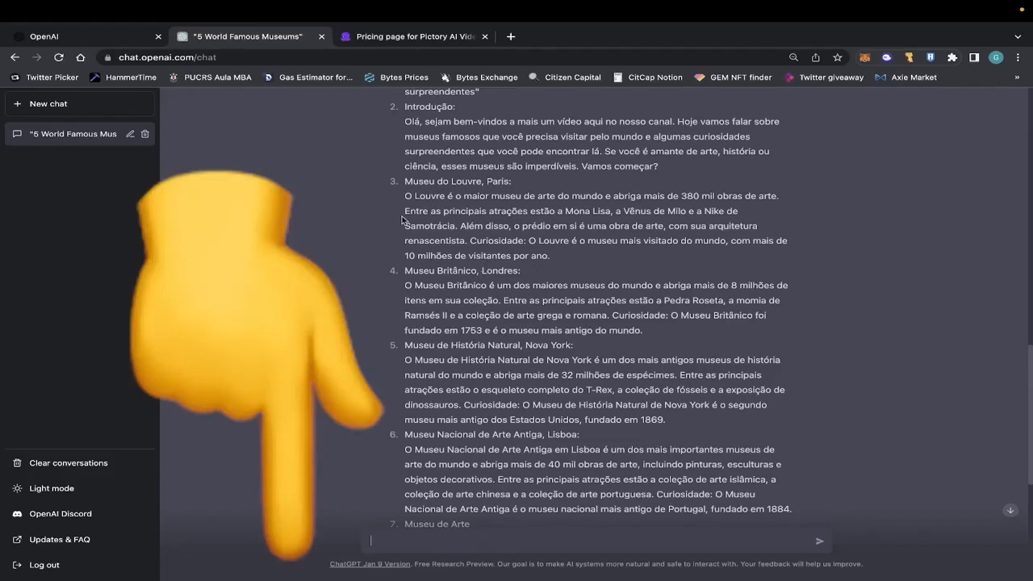
pyautogui.scroll(-2, 441, 248)
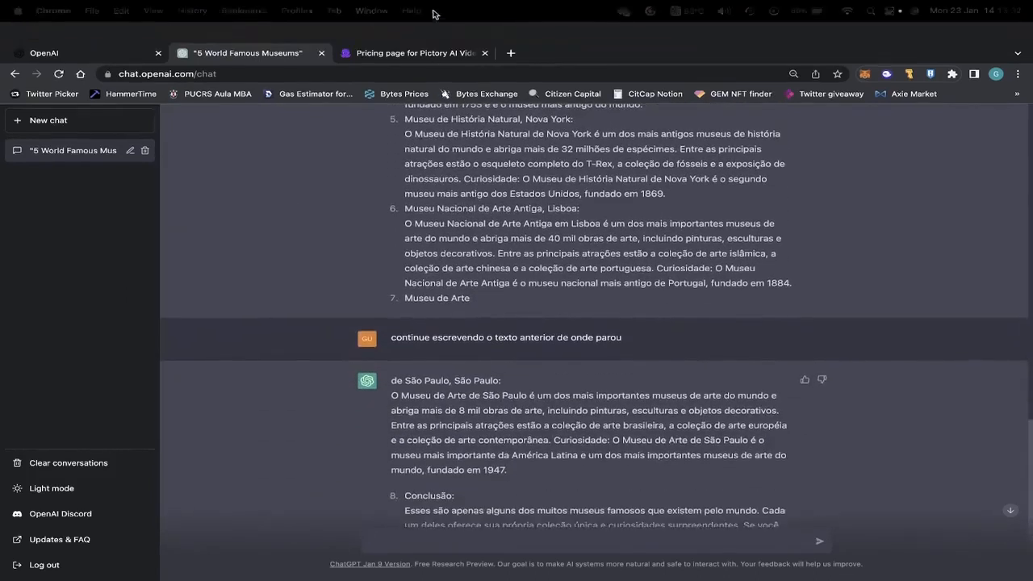
# Check the museum script in the ChatGPT conversation and start a Script to Video project in Pictory.
pyautogui.click(408, 36)
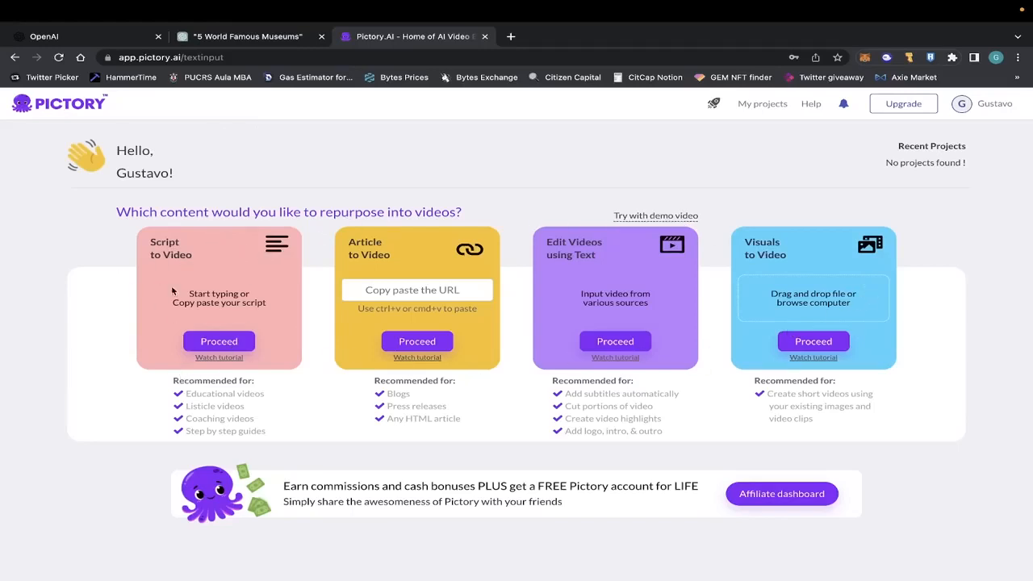
pyautogui.click(242, 36)
pyautogui.scroll(5, 505, 281)
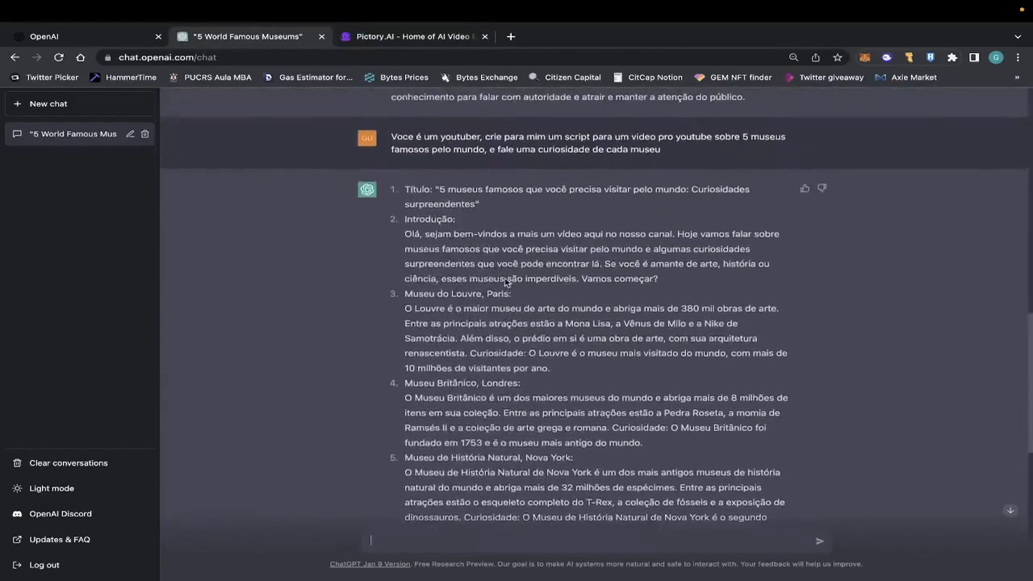
pyautogui.scroll(-7, 505, 280)
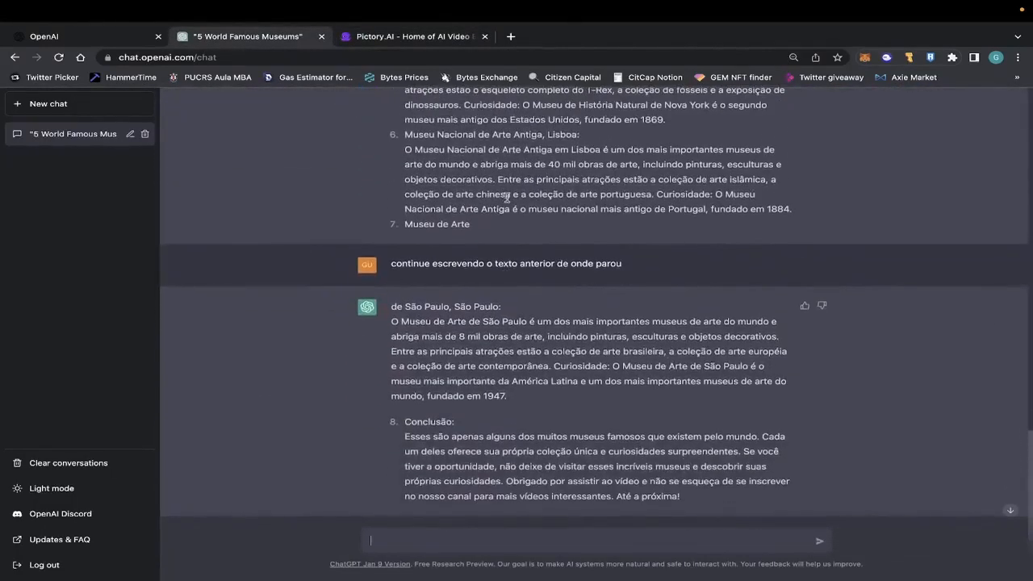
pyautogui.click(413, 36)
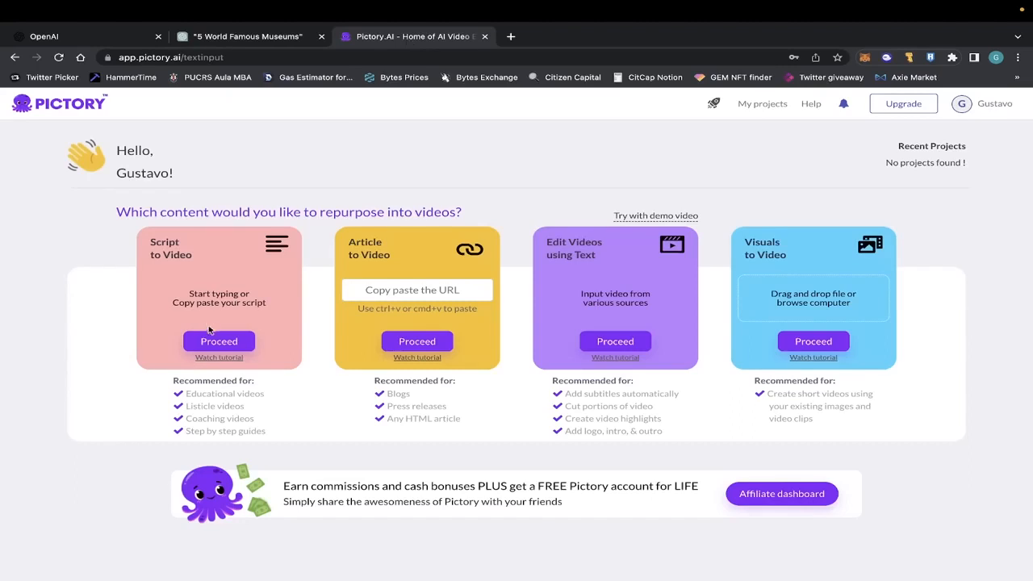
pyautogui.click(211, 340)
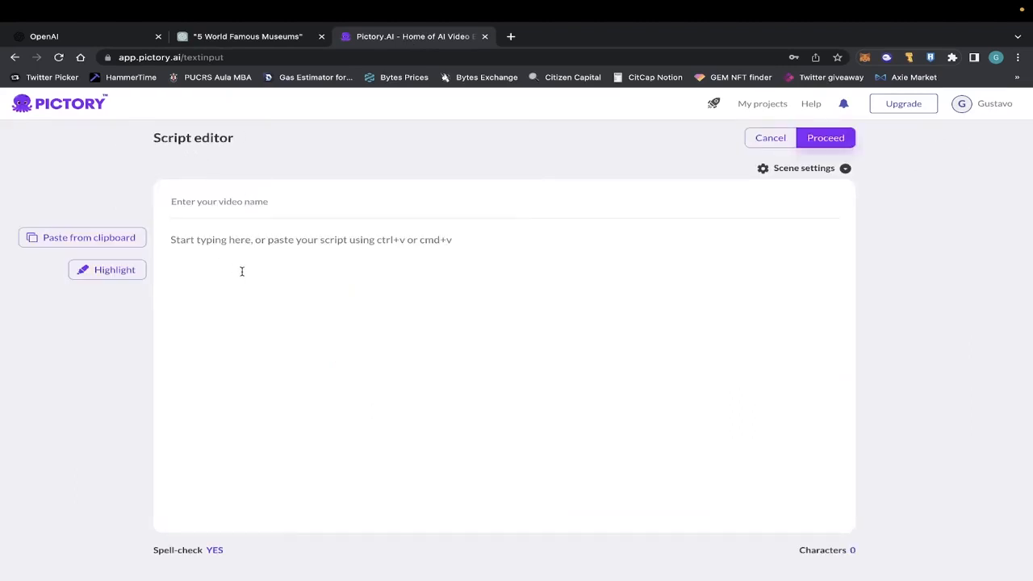
# Copy the ChatGPT script, from the introduction through the conclusion, into Pictory's script editor.
pyautogui.click(298, 38)
pyautogui.scroll(3, 492, 262)
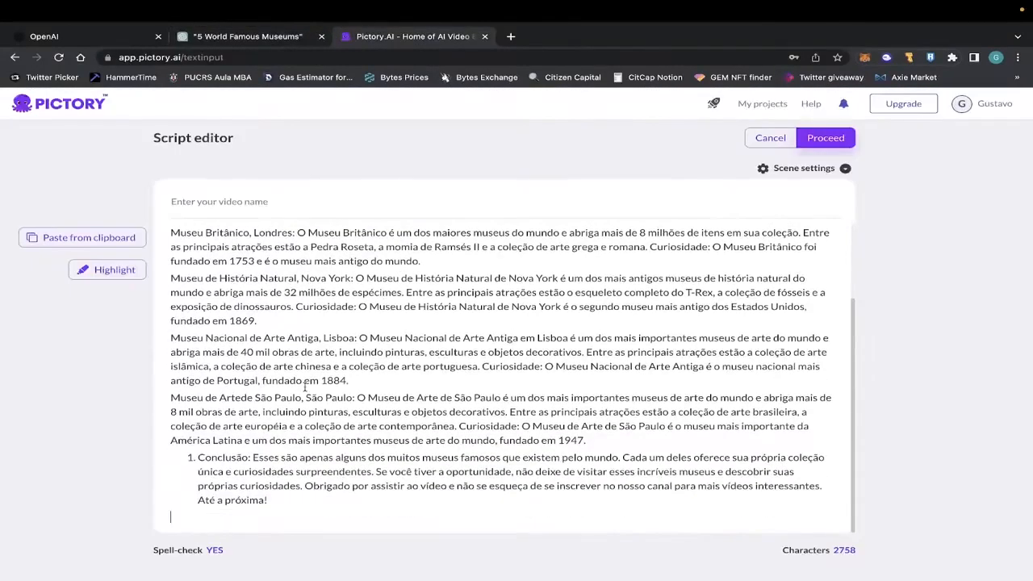
pyautogui.scroll(3, 304, 388)
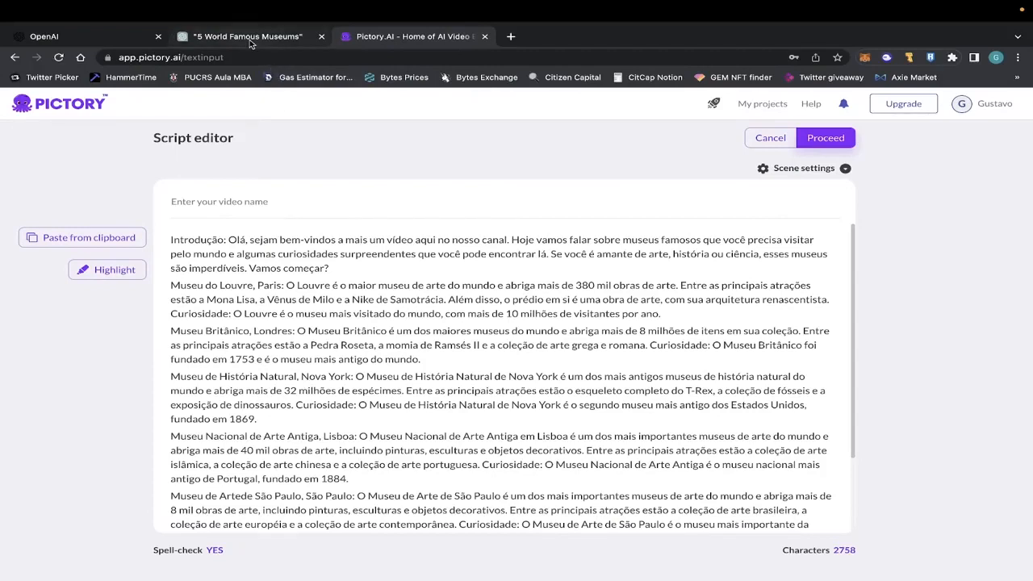
# Copy the title from ChatGPT and name the Pictory video "5 museus famosos que você precisa visitar pelo mundo: Curiosidades surpreendentes".
pyautogui.click(250, 38)
pyautogui.scroll(5, 473, 323)
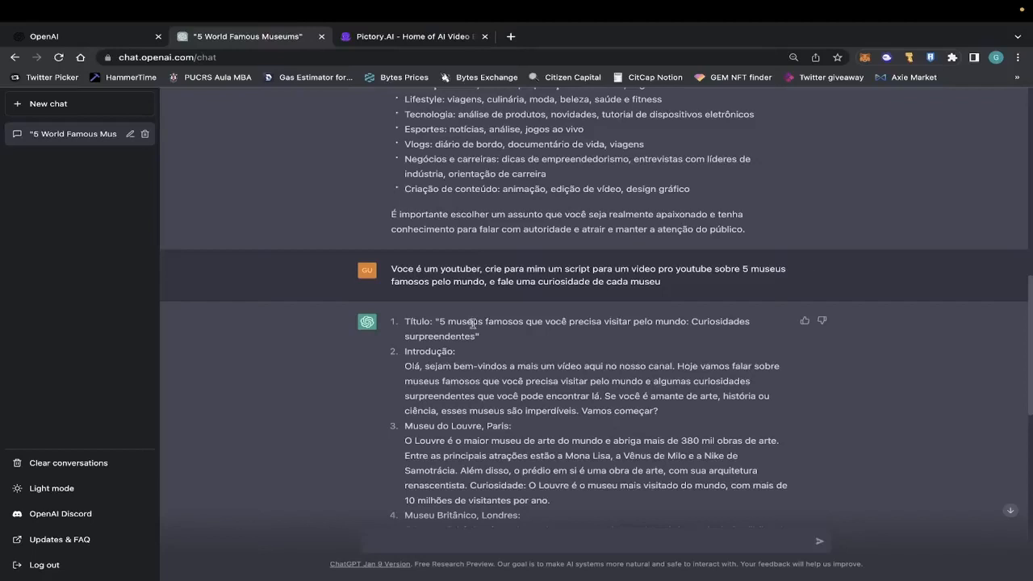
pyautogui.moveTo(475, 338); pyautogui.dragTo(441, 319)
pyautogui.hotkey('ctrl', 'c')
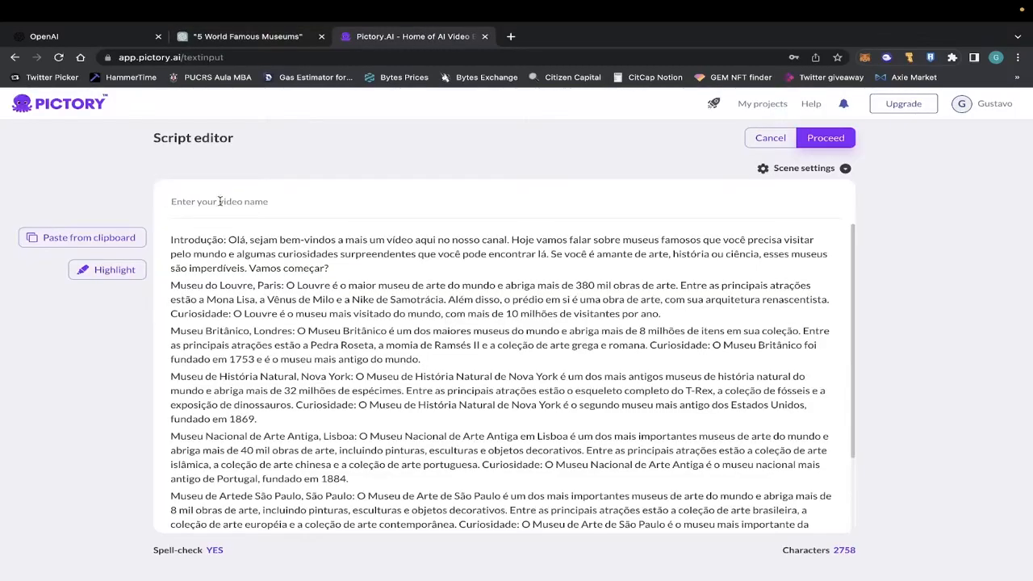
pyautogui.click(204, 206)
pyautogui.hotkey('ctrl', 'v')
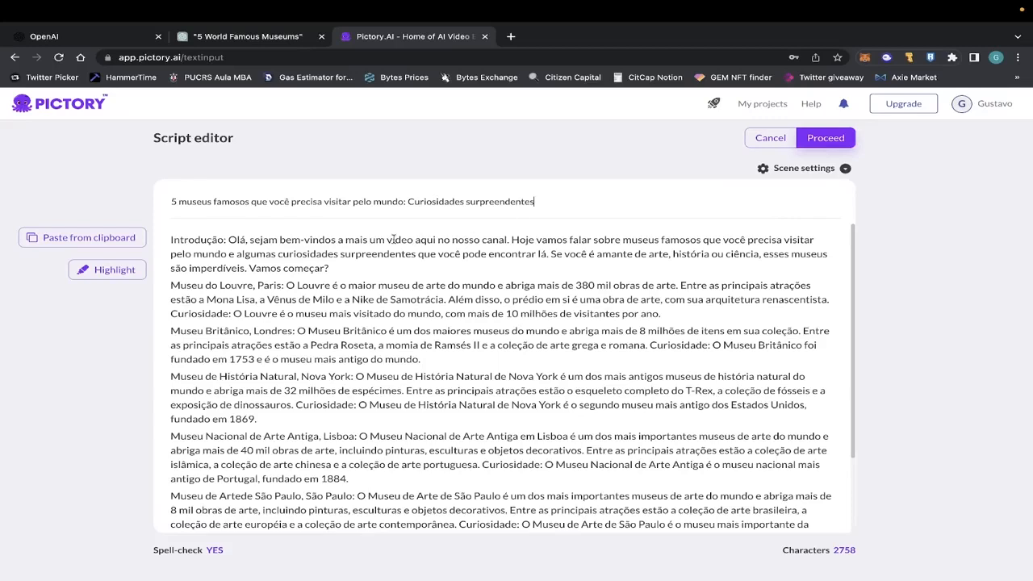
# Delete the "Introdução:" and "Conclusão:" labels from the script and separate its museum sections with blank lines.
pyautogui.moveTo(228, 240); pyautogui.dragTo(172, 240)
pyautogui.press('BackSpace')
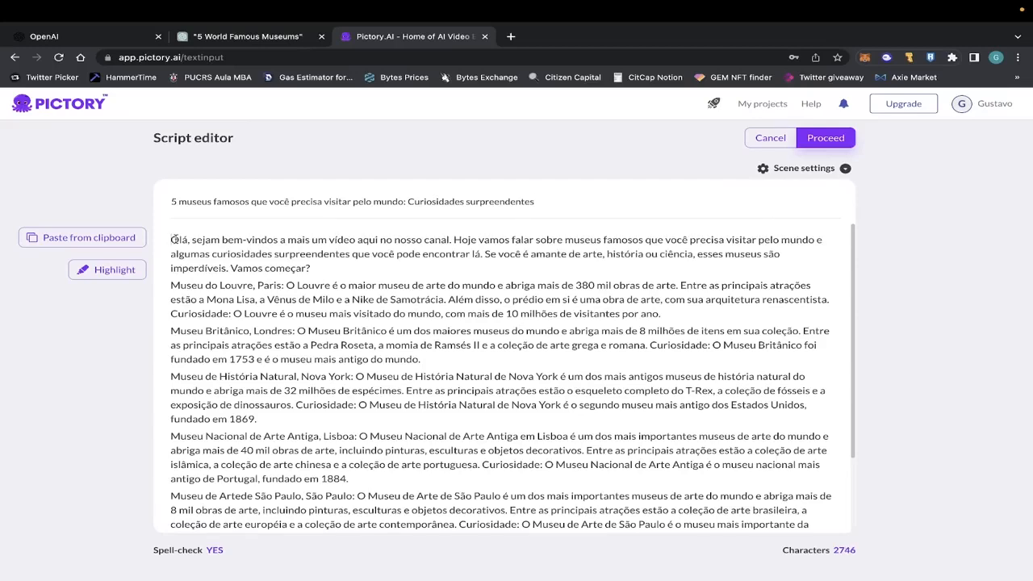
pyautogui.scroll(-1, 203, 253)
pyautogui.scroll(1, 204, 252)
pyautogui.scroll(-3, 192, 242)
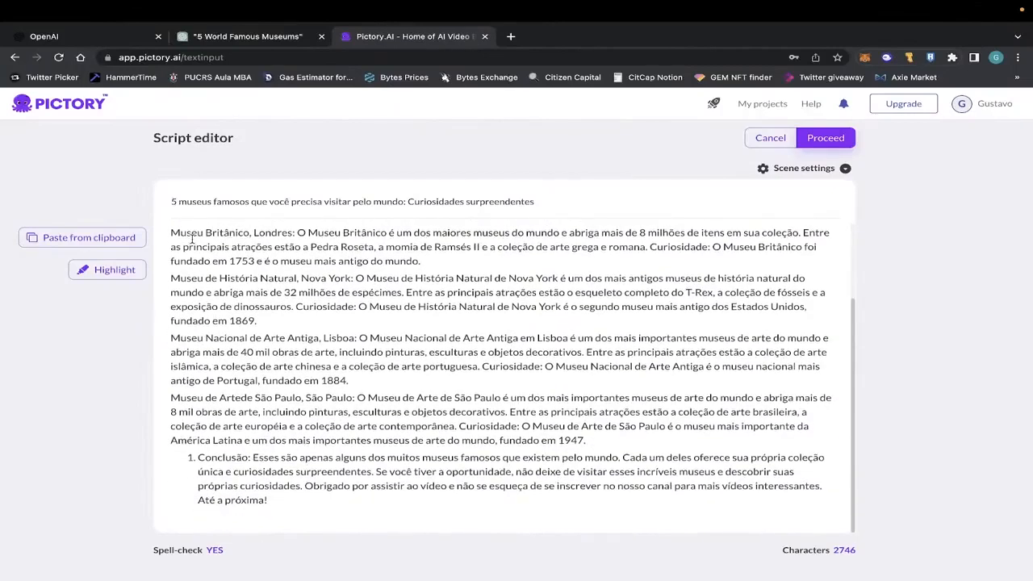
pyautogui.click(253, 458)
pyautogui.press('BackSpace')
pyautogui.press('BackSpace')
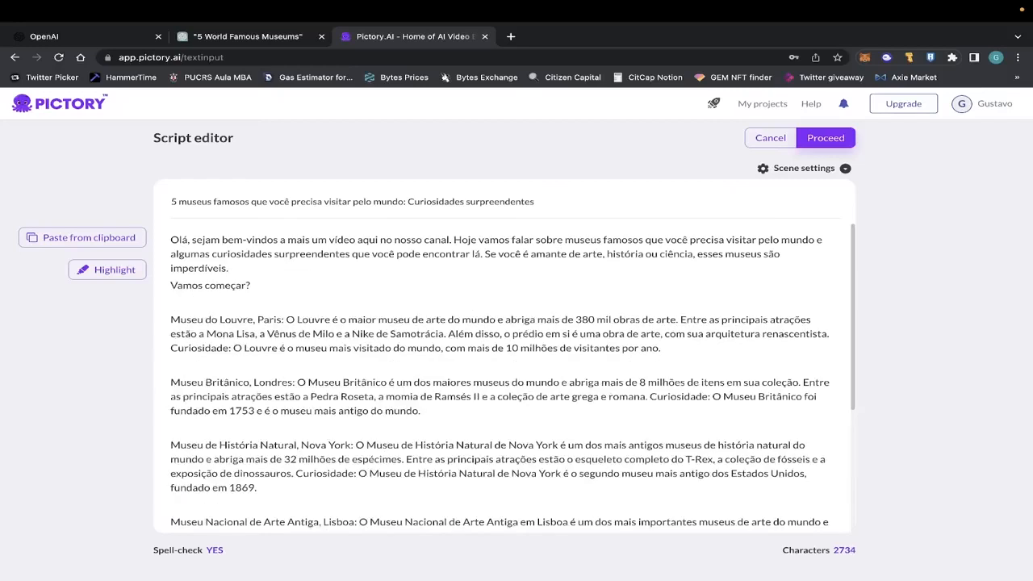
# Check the edited script from the greeting to the closing paragraph and proceed to template selection.
pyautogui.scroll(-3, 345, 295)
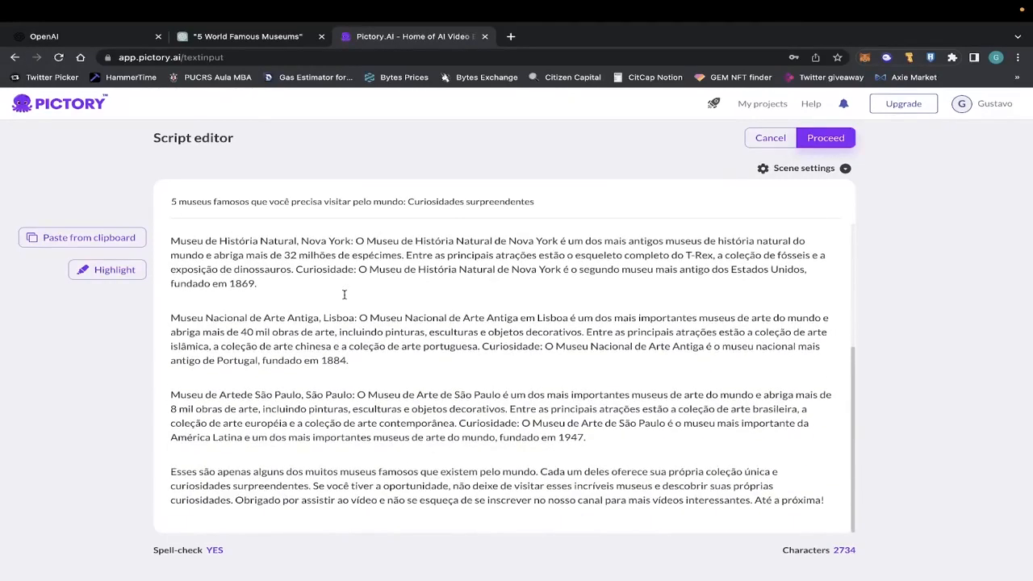
pyautogui.scroll(3, 345, 295)
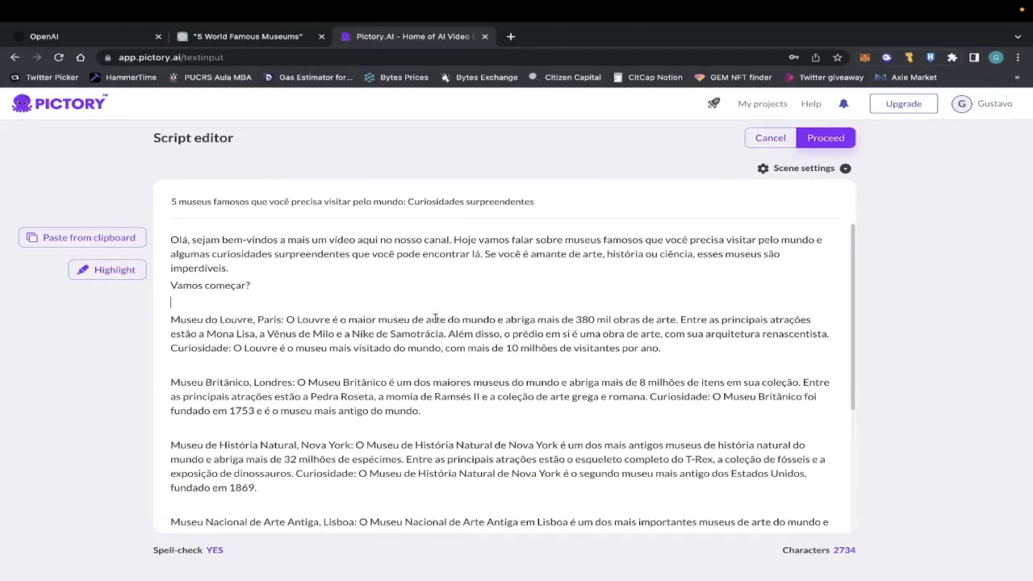
pyautogui.scroll(-3, 435, 319)
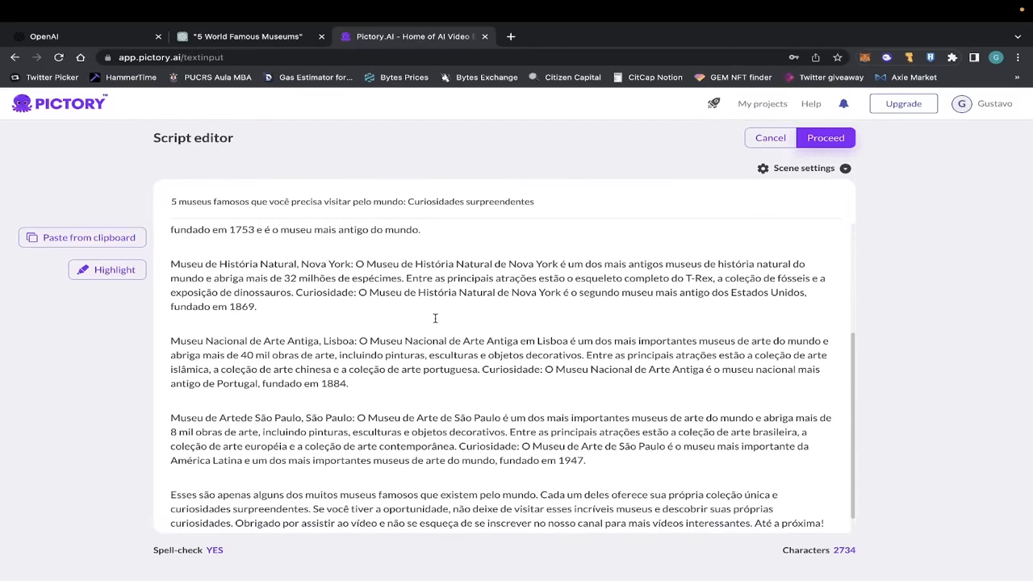
pyautogui.scroll(1, 435, 319)
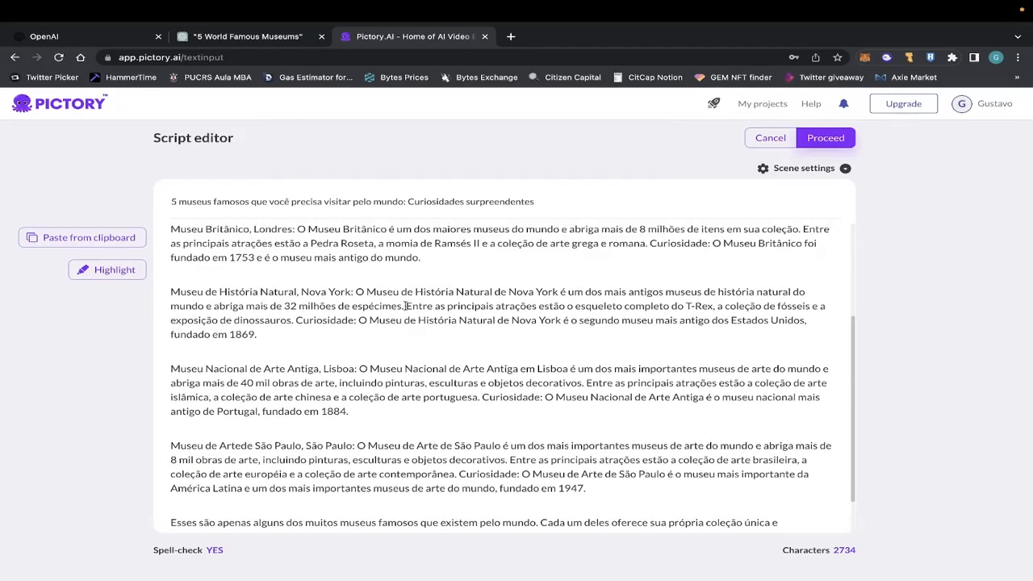
pyautogui.scroll(3, 452, 303)
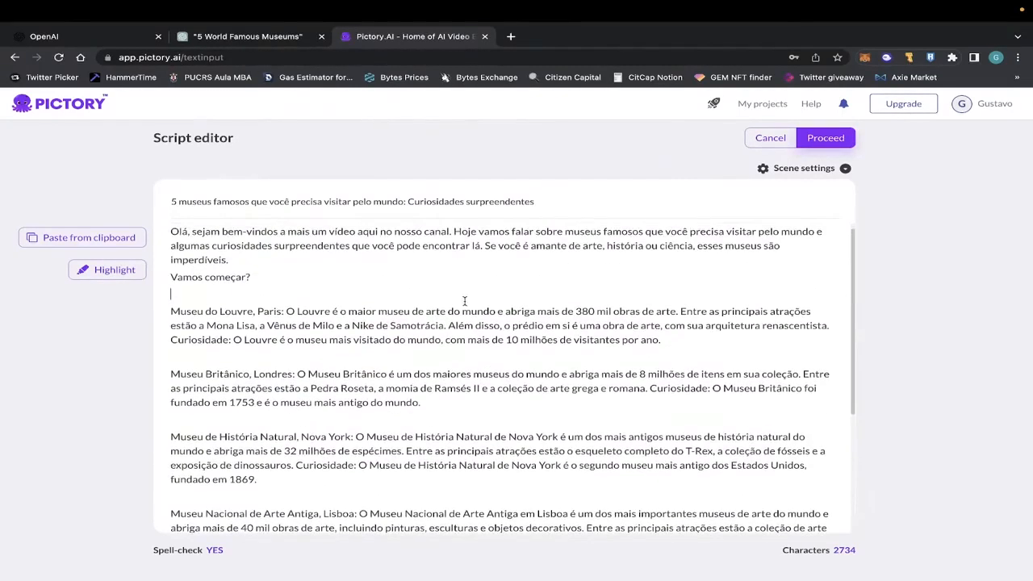
pyautogui.scroll(-4, 387, 282)
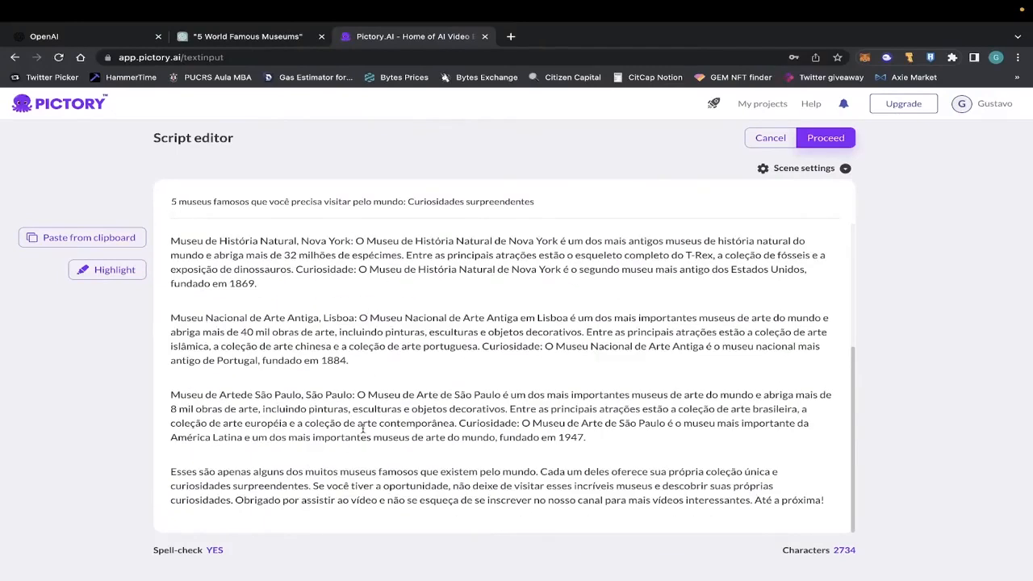
pyautogui.click(823, 139)
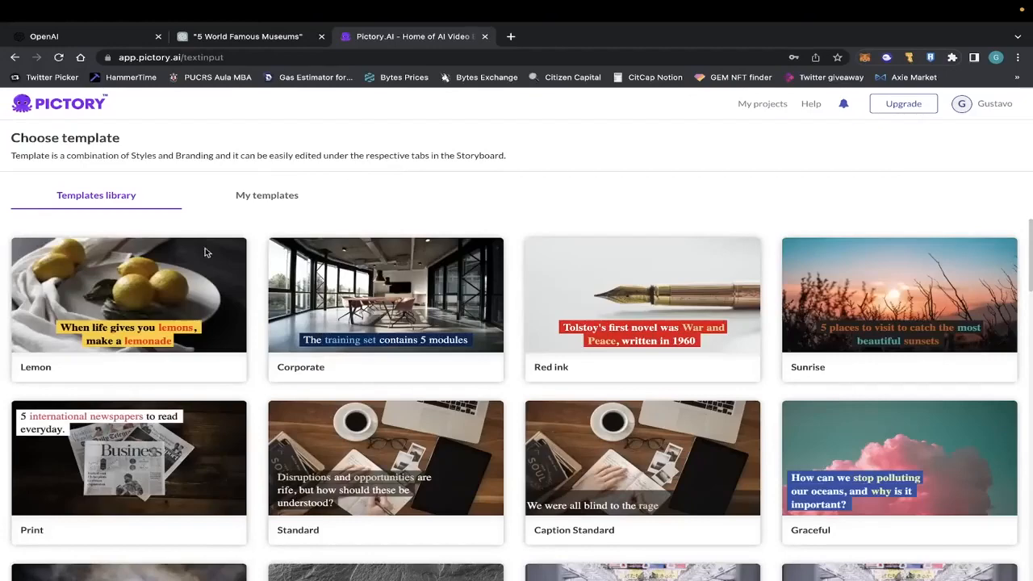
# Browse the template library and create the storyboard with the Lemon template in 16:9 aspect ratio.
pyautogui.scroll(-2, 249, 315)
pyautogui.scroll(-7, 671, 421)
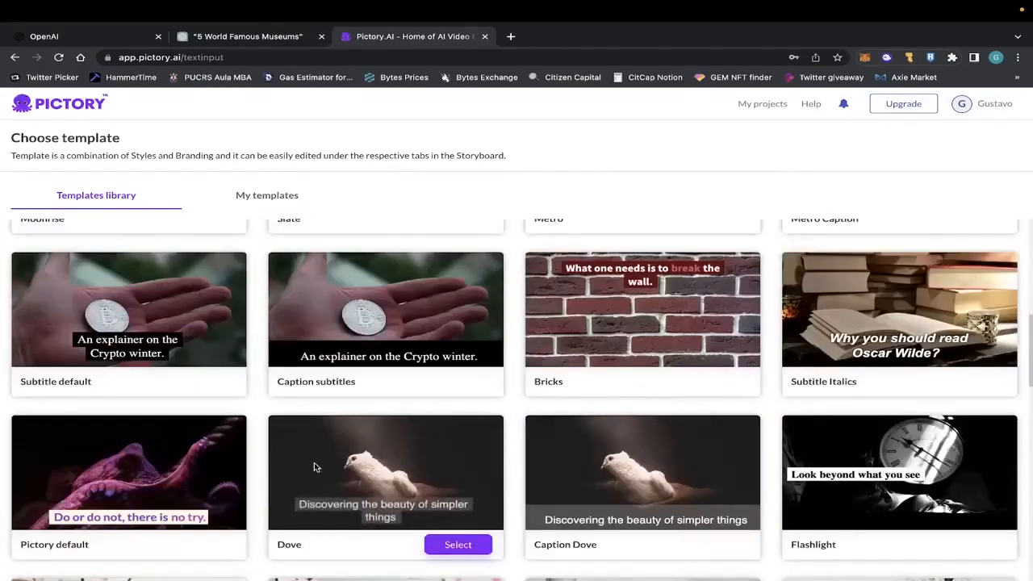
pyautogui.scroll(4, 611, 419)
pyautogui.scroll(4, 608, 419)
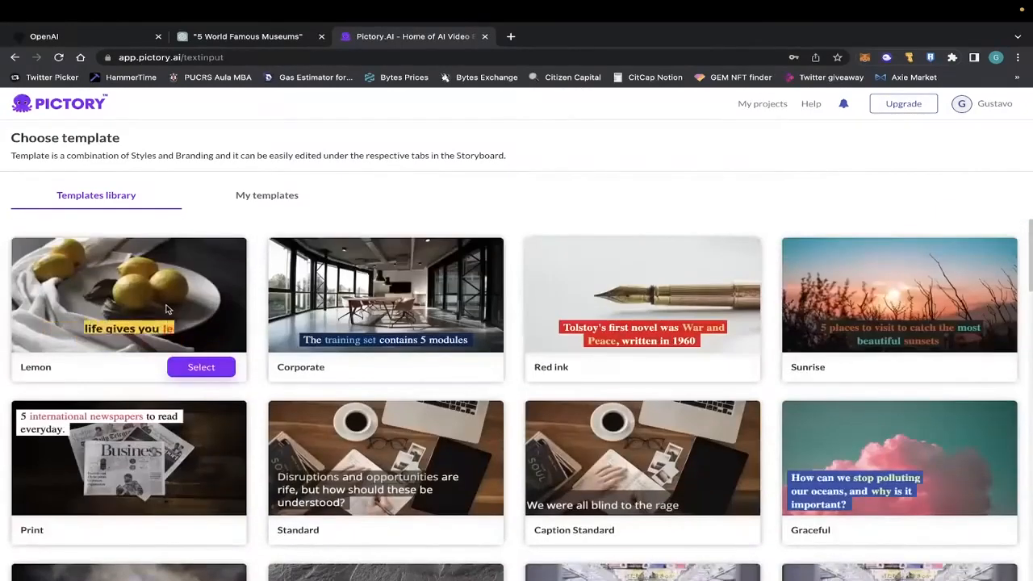
pyautogui.click(201, 367)
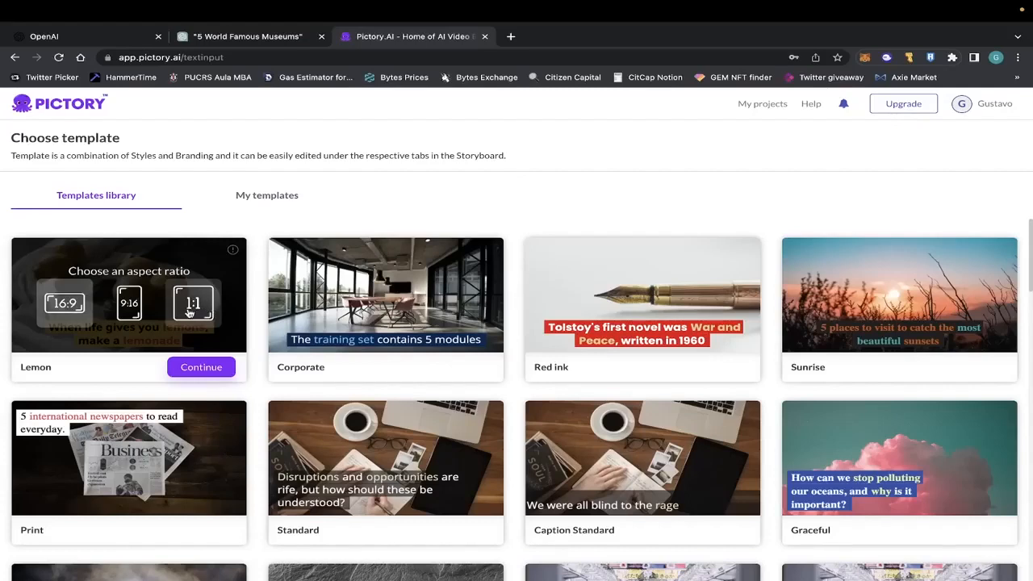
pyautogui.click(200, 368)
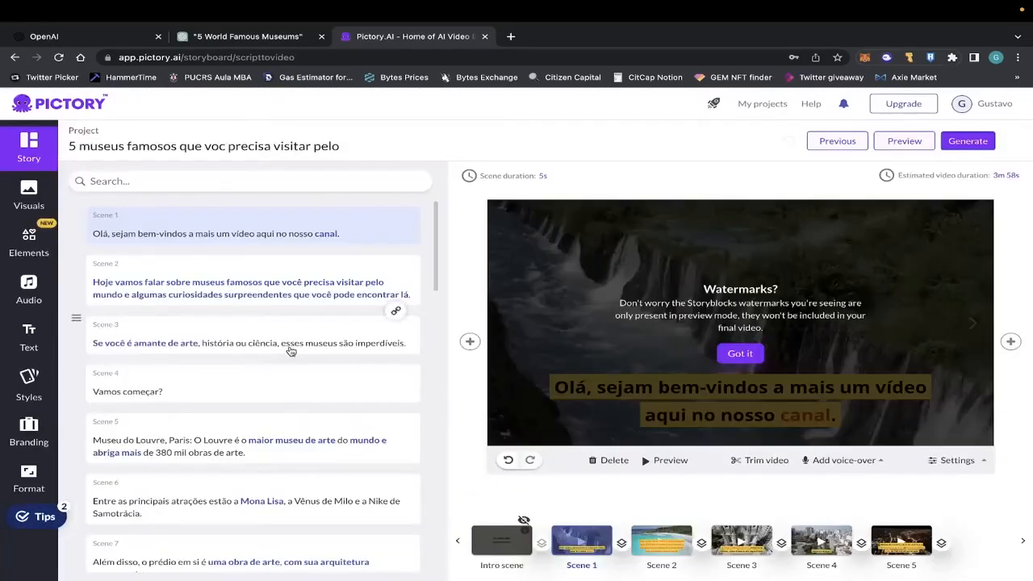
# Look through the storyboard's scene texts and the thumbnails of scenes 6 to 11.
pyautogui.scroll(-1, 314, 314)
pyautogui.scroll(-5, 315, 314)
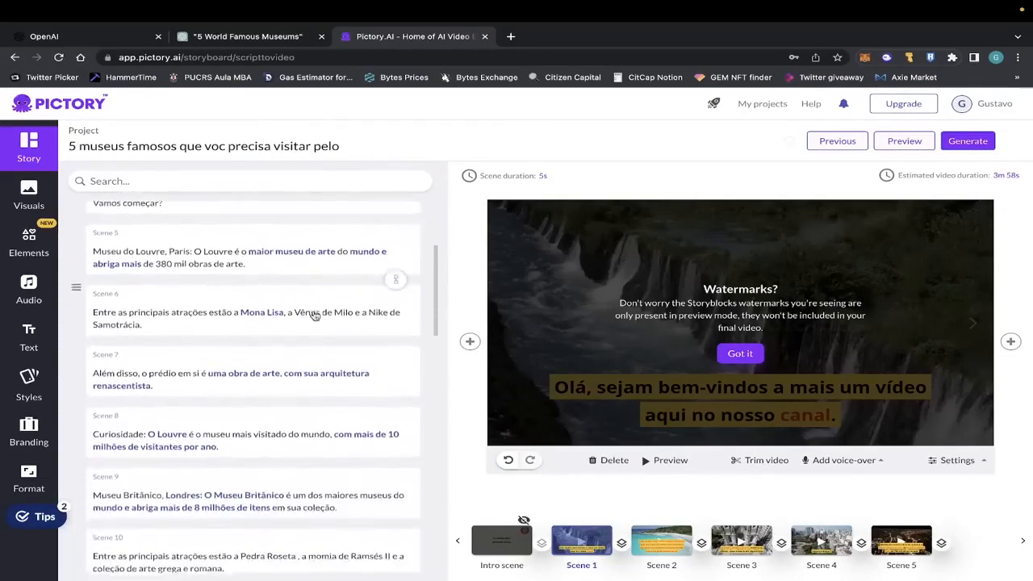
pyautogui.scroll(-4, 155, 319)
pyautogui.scroll(-3, 156, 319)
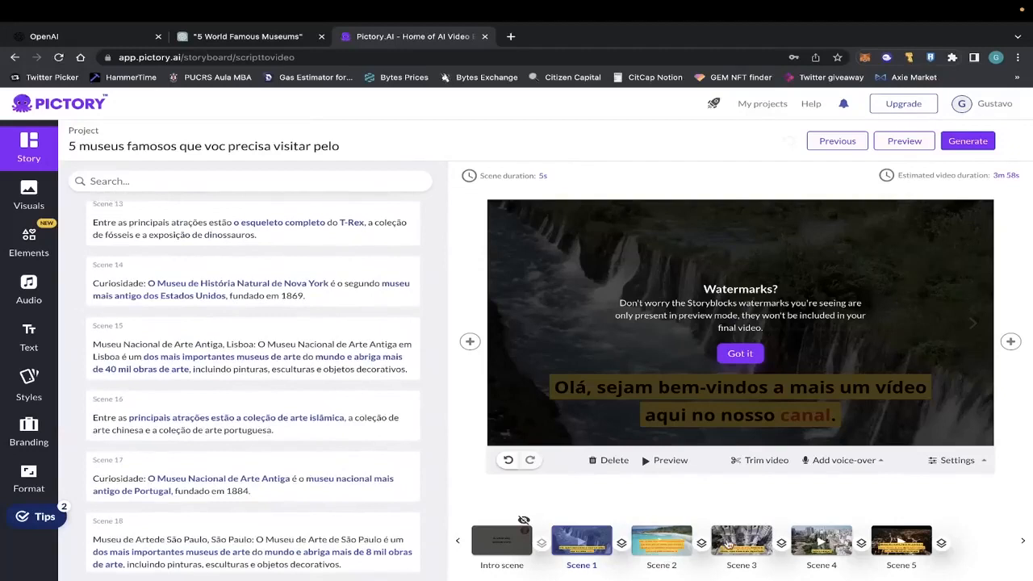
pyautogui.click(1022, 540)
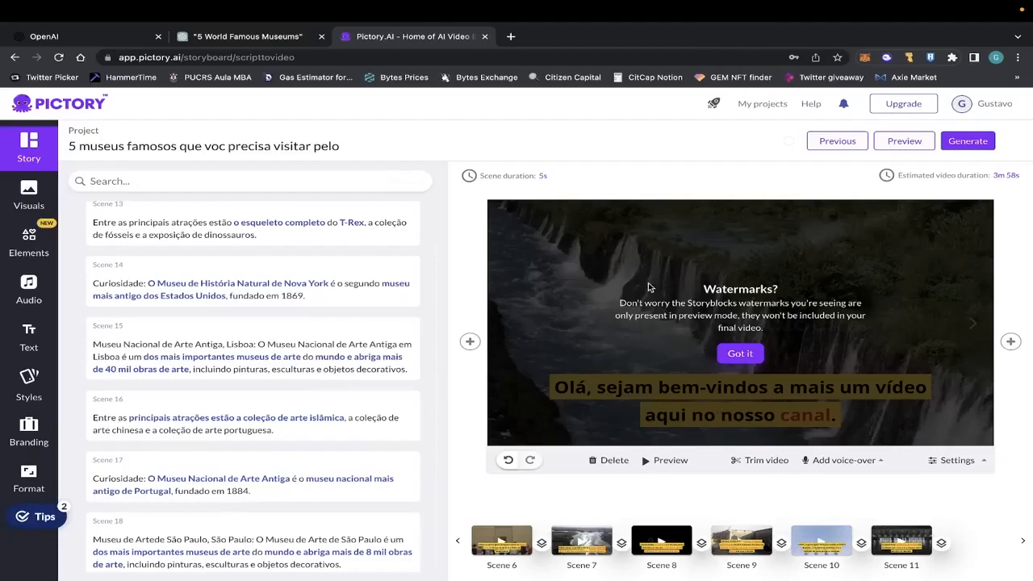
# Return to the storyboard's first scenes, play the video preview through the opening scenes, and close it.
pyautogui.scroll(10, 197, 246)
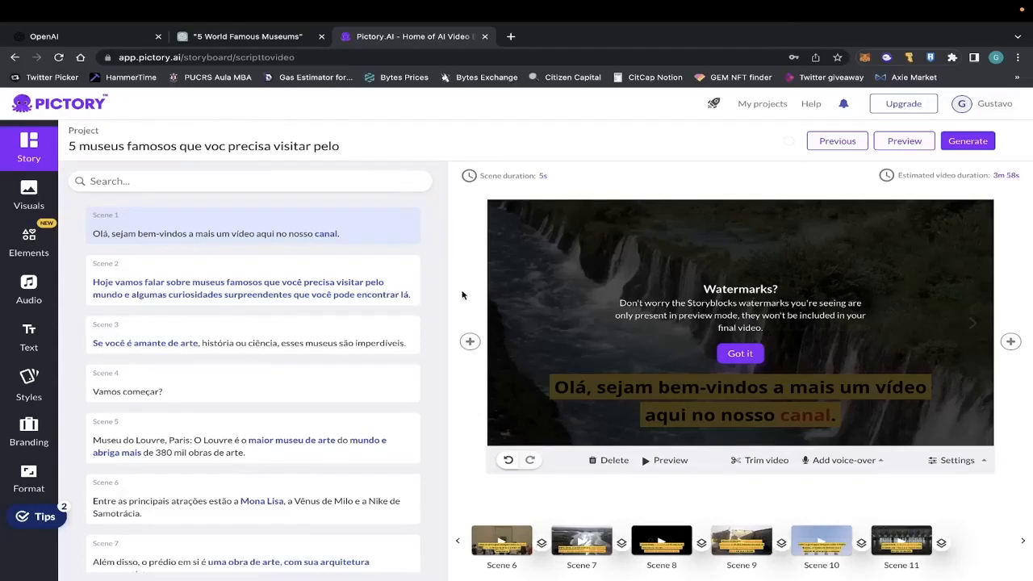
pyautogui.scroll(-1, 296, 305)
pyautogui.scroll(1, 295, 305)
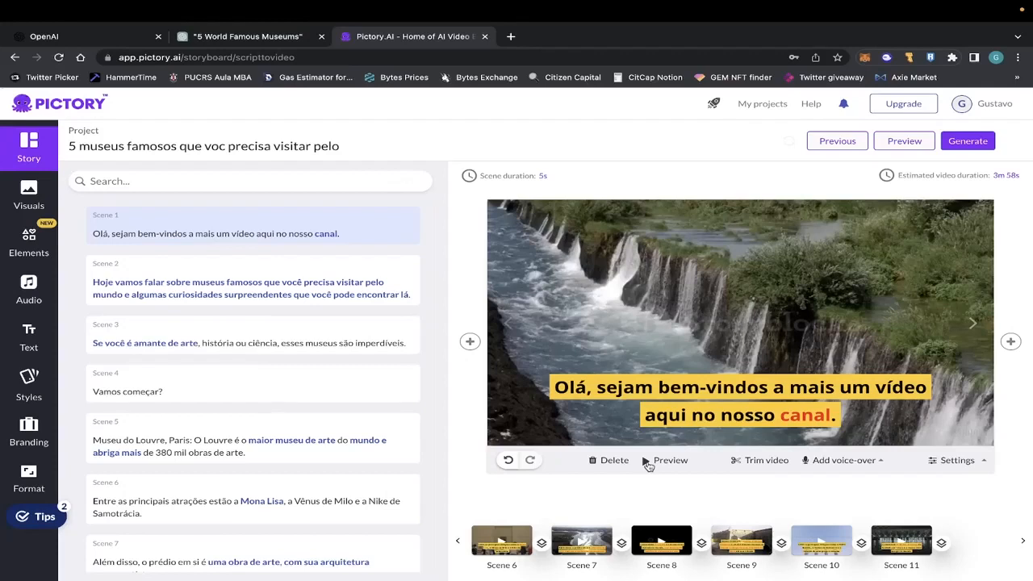
pyautogui.click(666, 460)
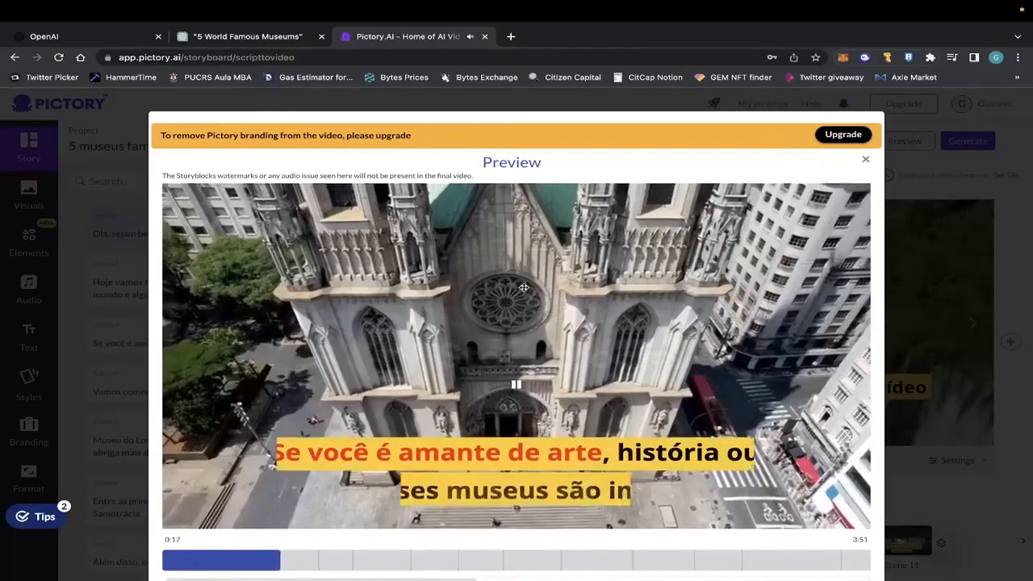
pyautogui.press('Escape')
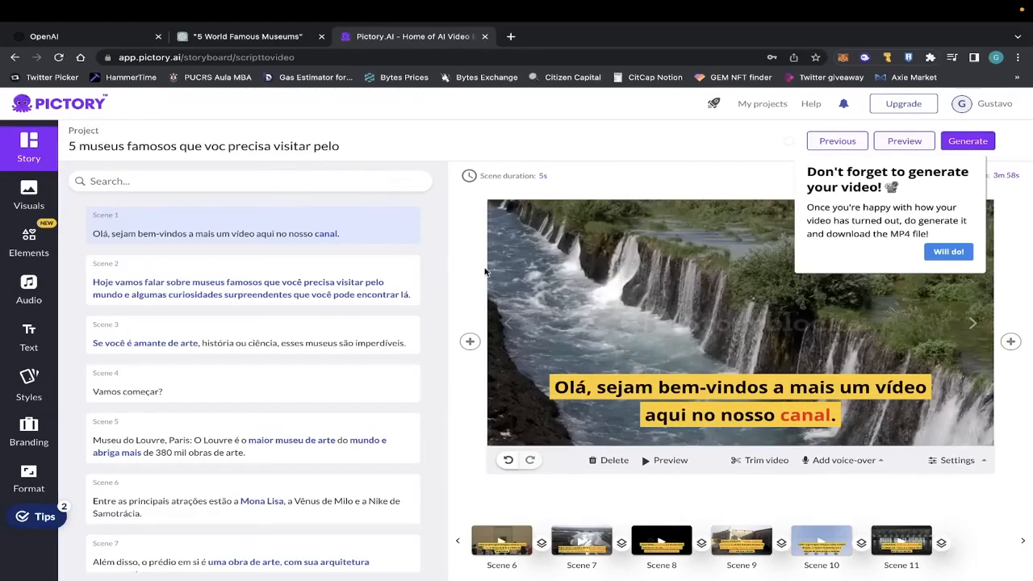
# Look through the scene texts down to the closing lines and open scene 21 to see its visual.
pyautogui.scroll(-12, 242, 323)
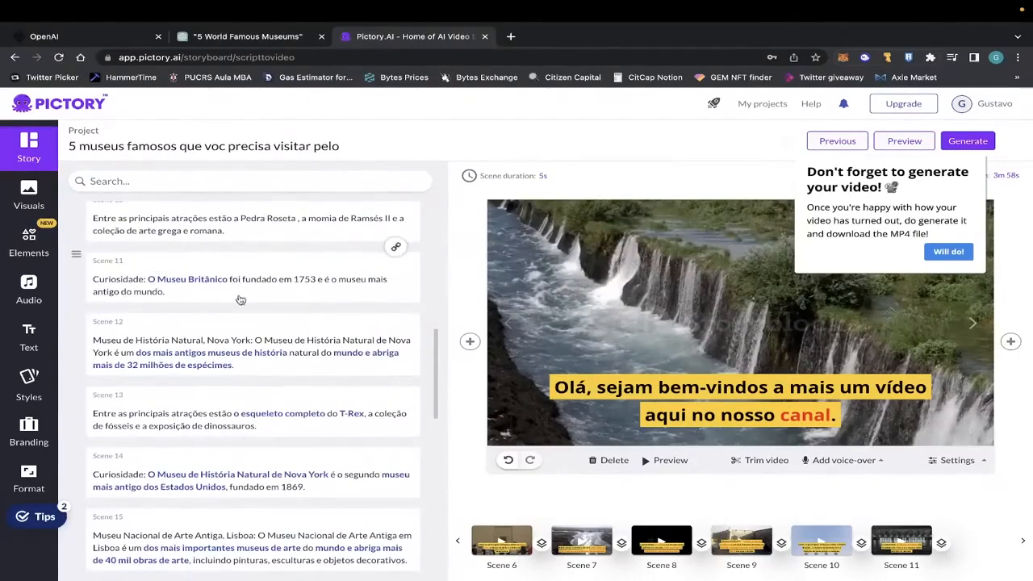
pyautogui.scroll(2, 214, 319)
pyautogui.scroll(5, 207, 331)
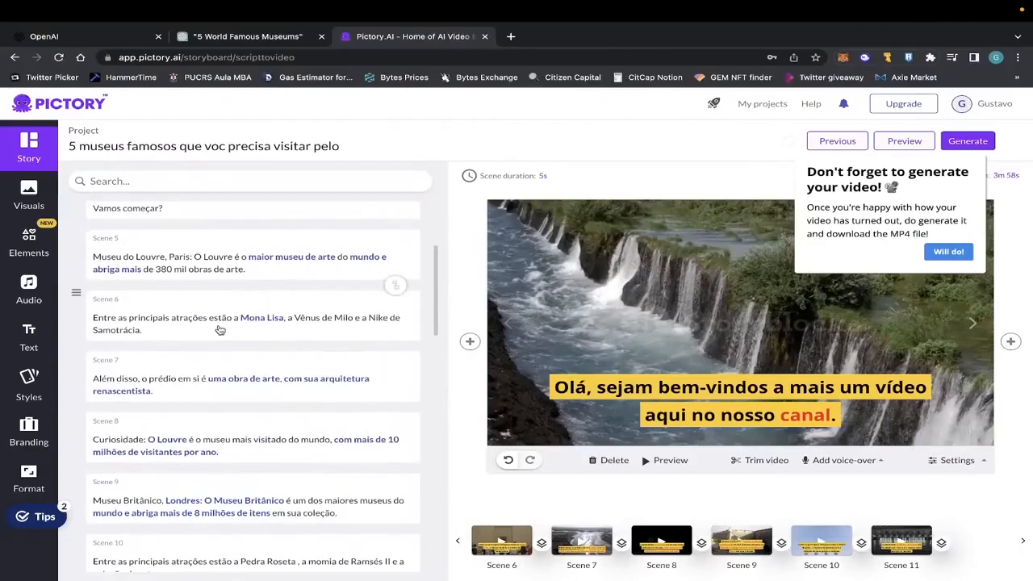
pyautogui.scroll(-8, 219, 327)
pyautogui.scroll(-3, 219, 329)
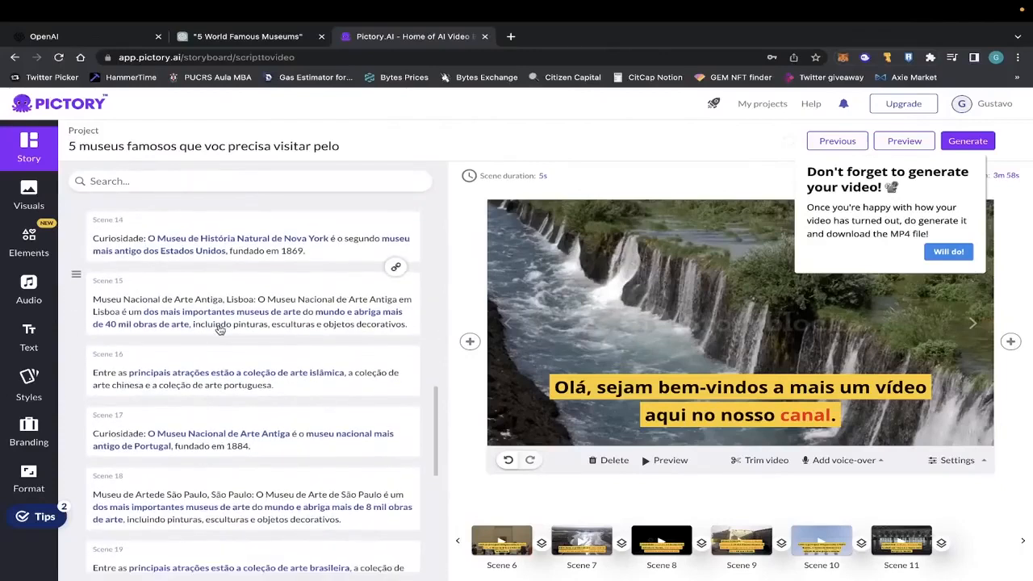
pyautogui.scroll(-5, 218, 329)
pyautogui.click(272, 323)
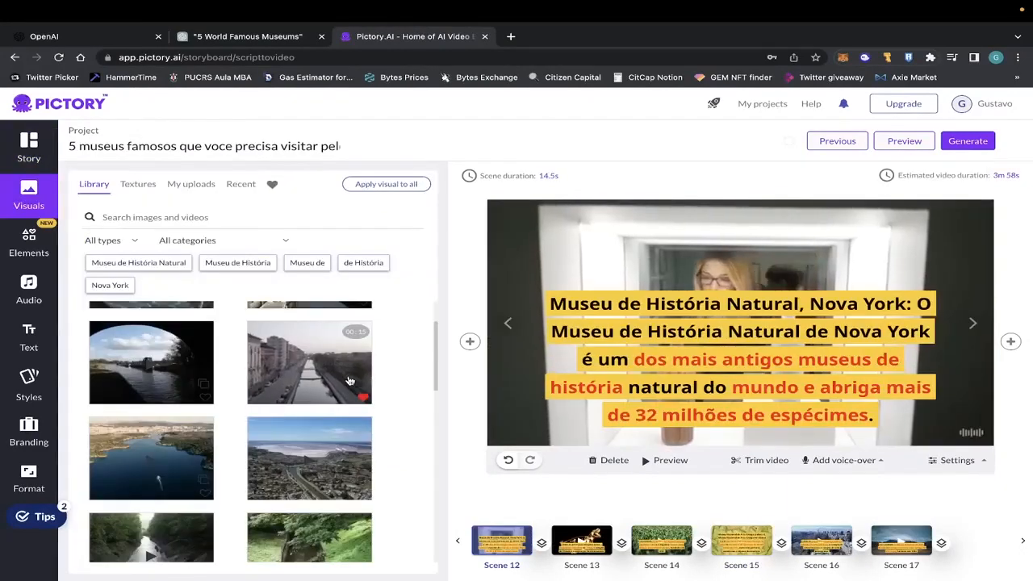
# Open scene 13, about the T-Rex skeleton and the dinosaur exhibition, to examine its visual.
pyautogui.moveTo(349, 381); pyautogui.dragTo(563, 542)
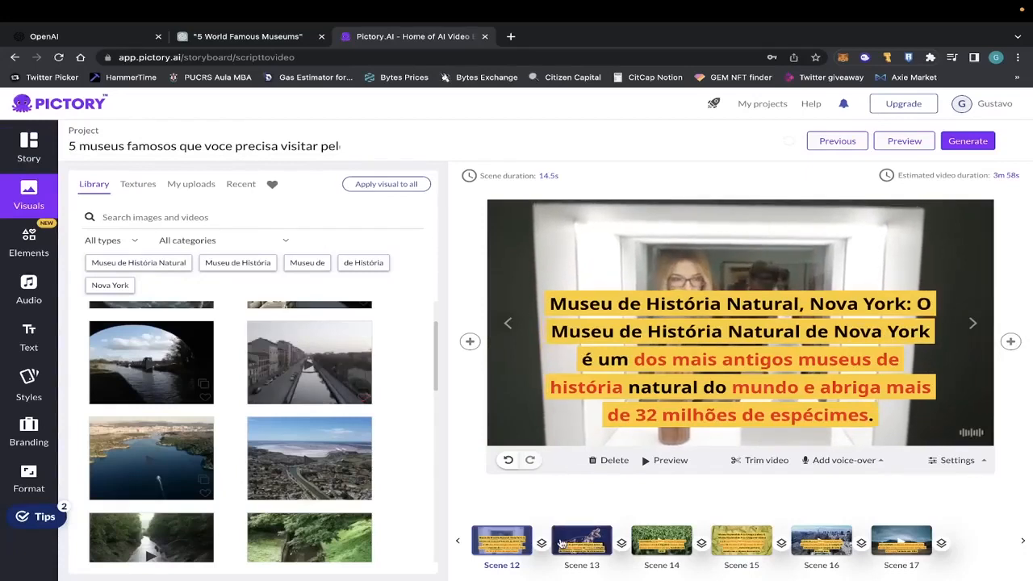
pyautogui.click(561, 543)
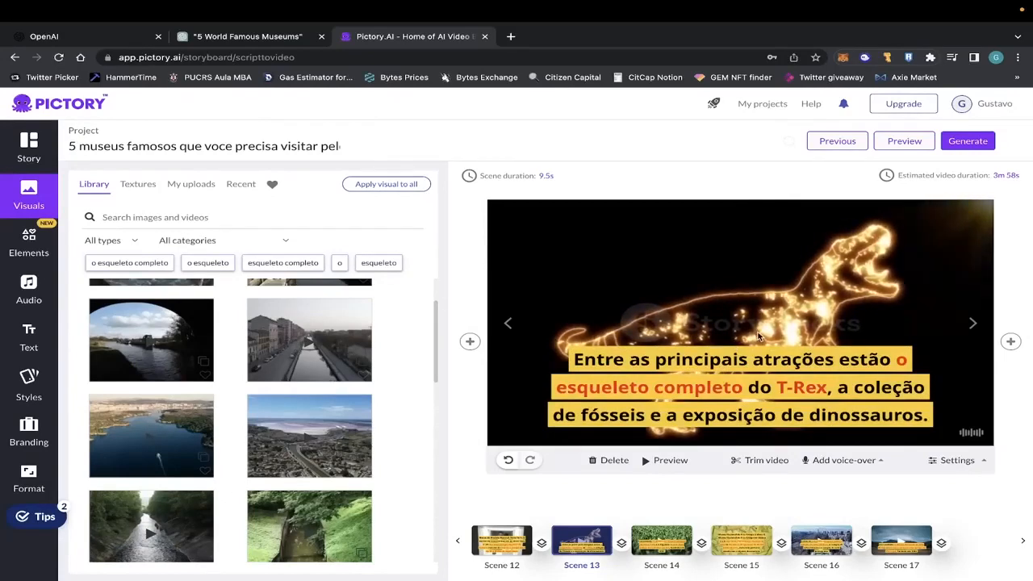
# Search the visual library for "history" and replace scene 13's visual, trying the sunlit stone columns clip and the twin-towered church image.
pyautogui.click(140, 217)
pyautogui.write('history')
pyautogui.press('Return')
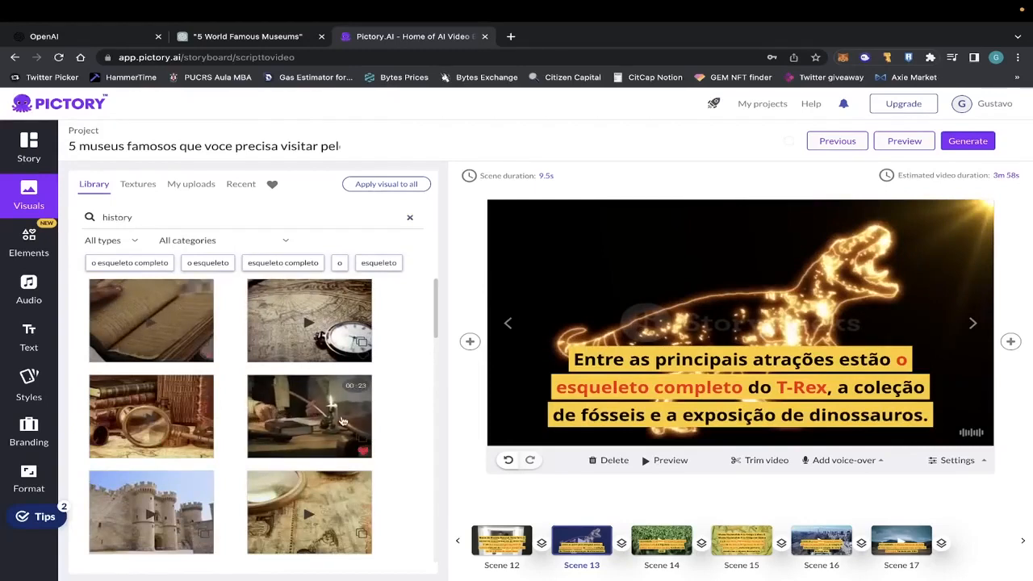
pyautogui.scroll(-1, 221, 435)
pyautogui.scroll(-2, 221, 436)
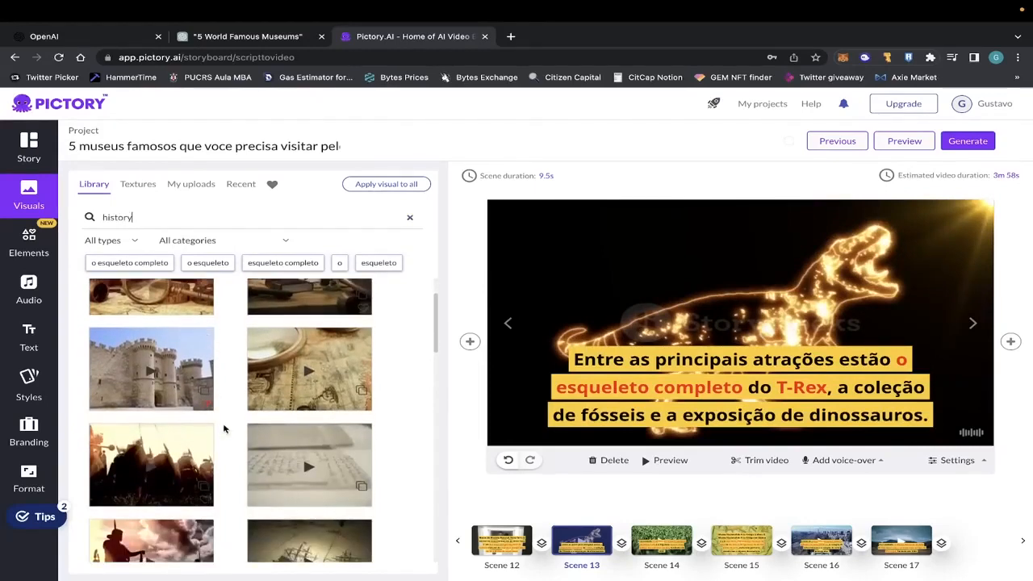
pyautogui.scroll(-2, 223, 427)
pyautogui.click(315, 425)
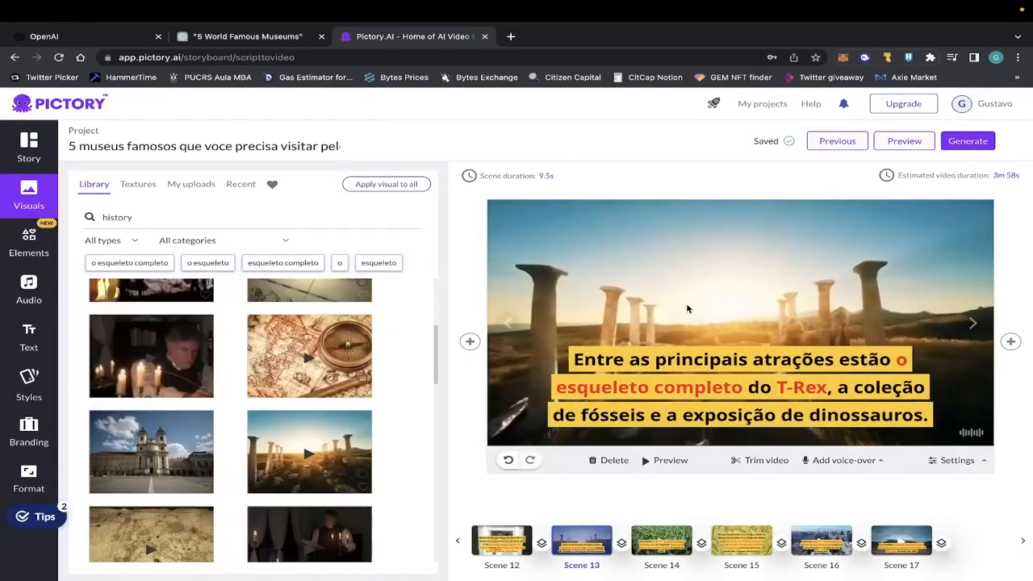
pyautogui.click(186, 452)
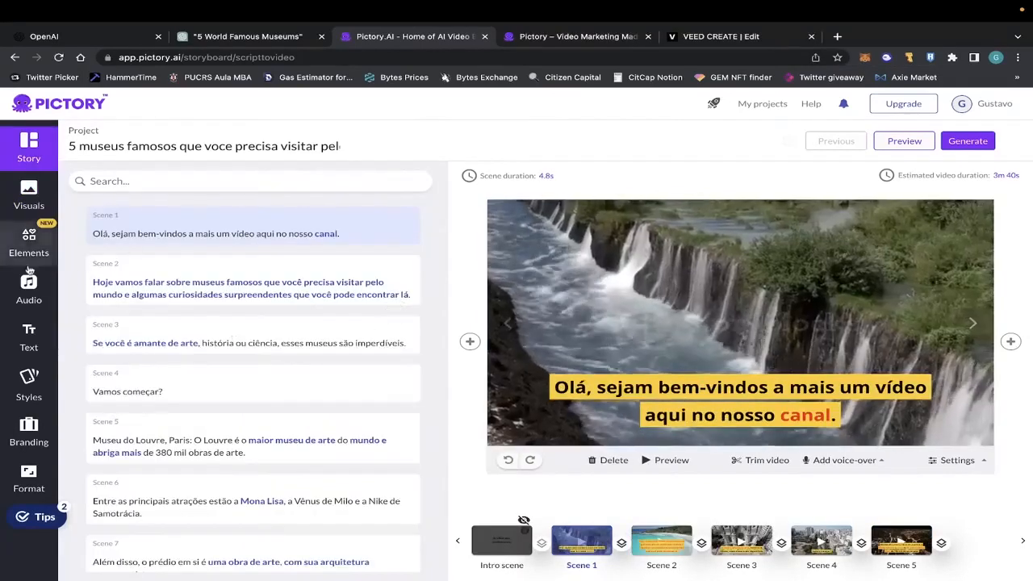
# Browse the available background music tracks and step the storyboard preview from scene 1 to scene 3.
pyautogui.click(29, 289)
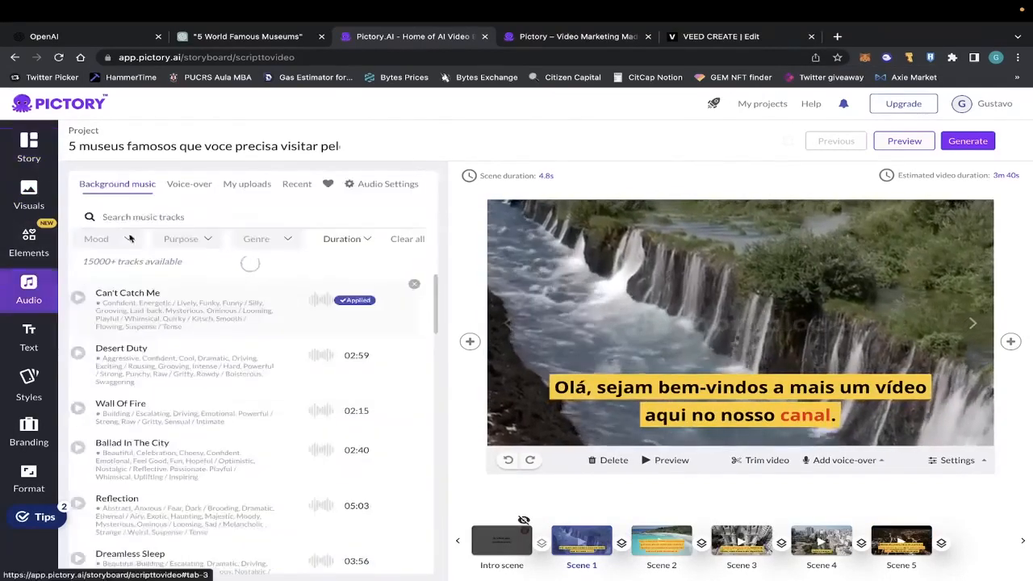
pyautogui.scroll(-6, 201, 363)
pyautogui.scroll(-1, 229, 368)
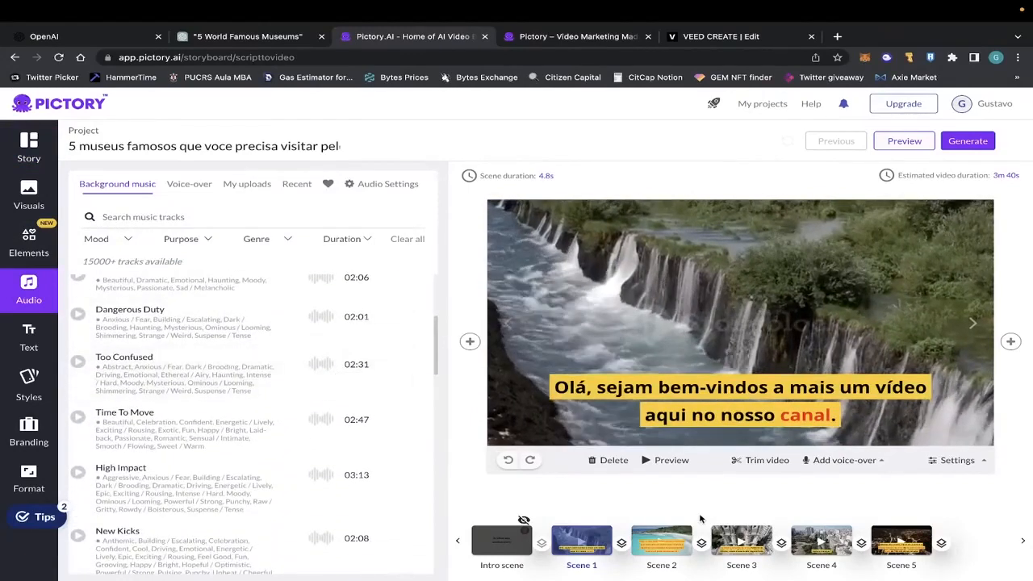
pyautogui.scroll(7, 195, 385)
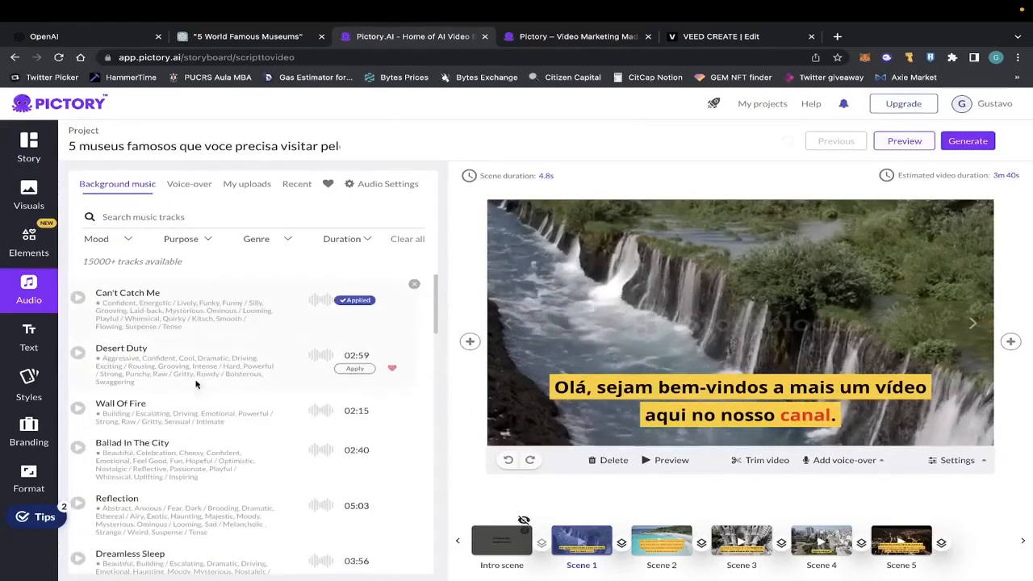
pyautogui.moveTo(982, 141)
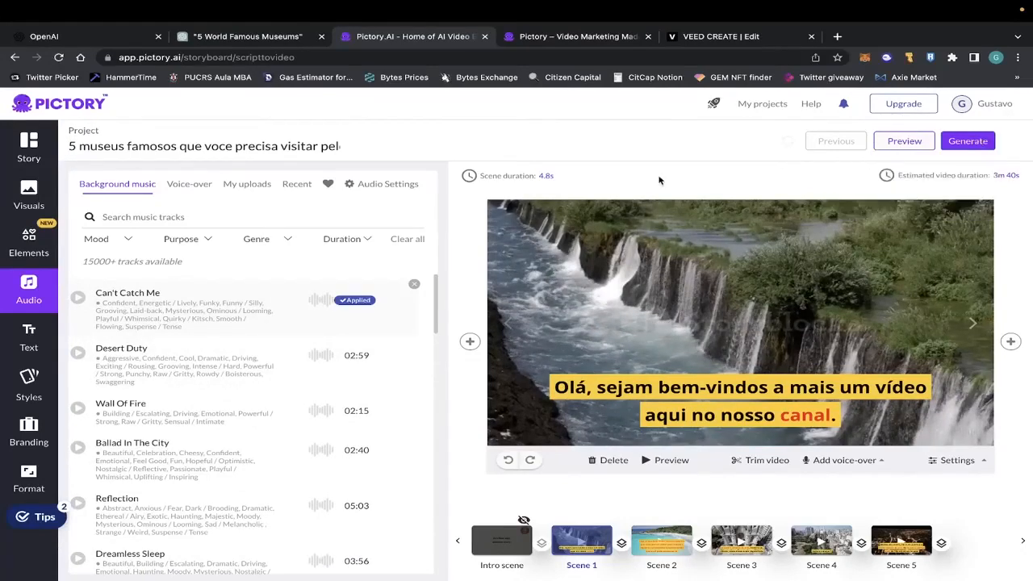
pyautogui.click(974, 324)
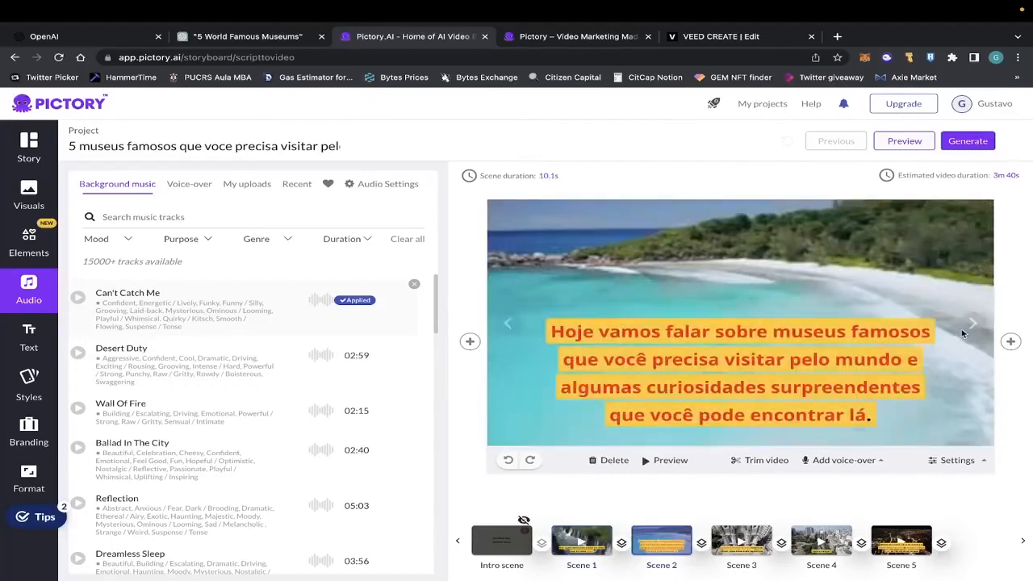
pyautogui.click(975, 325)
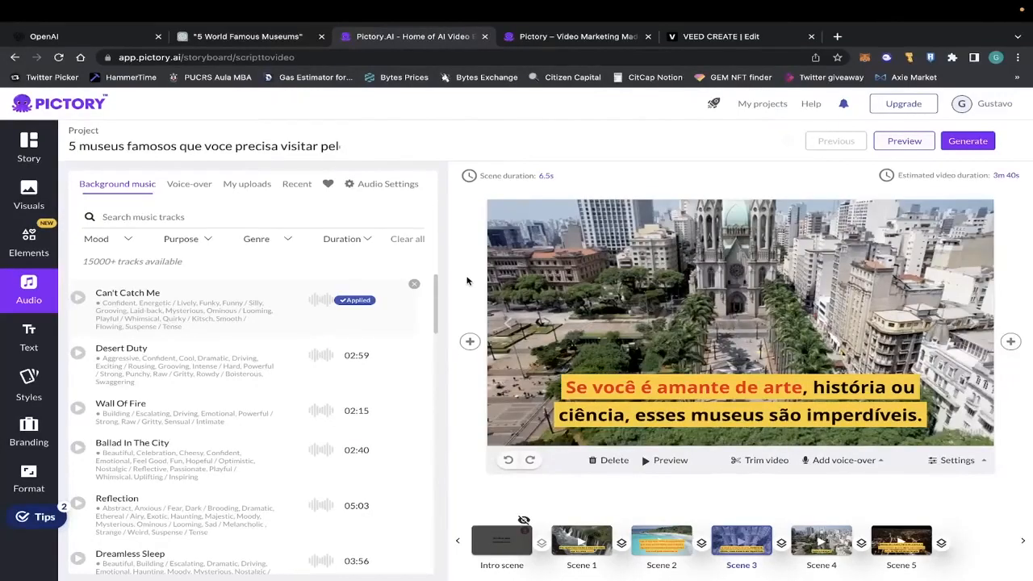
# Look through the available voice-over voices, including the US English and UK English lists.
pyautogui.click(198, 184)
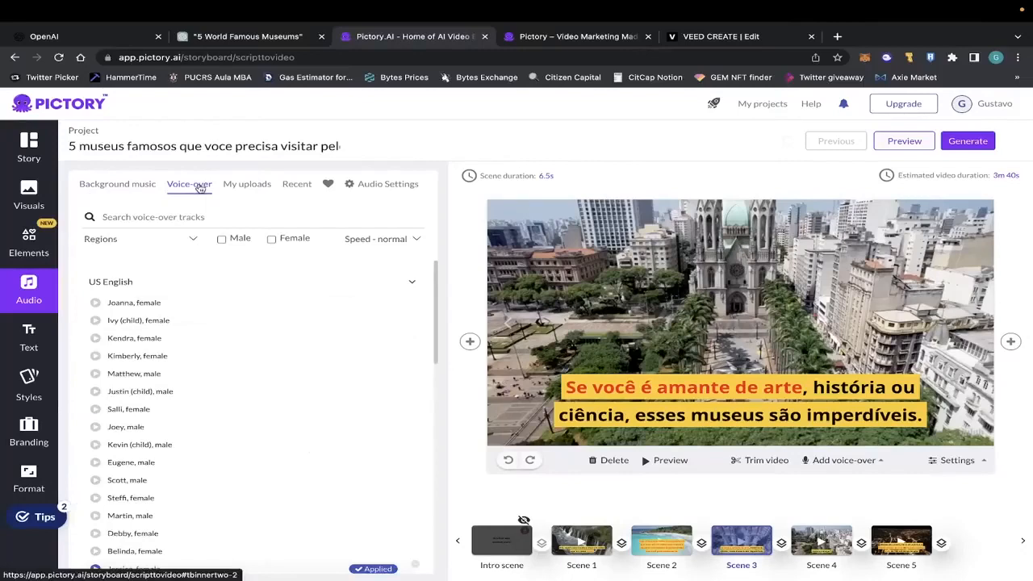
pyautogui.scroll(-2, 224, 301)
pyautogui.scroll(2, 224, 387)
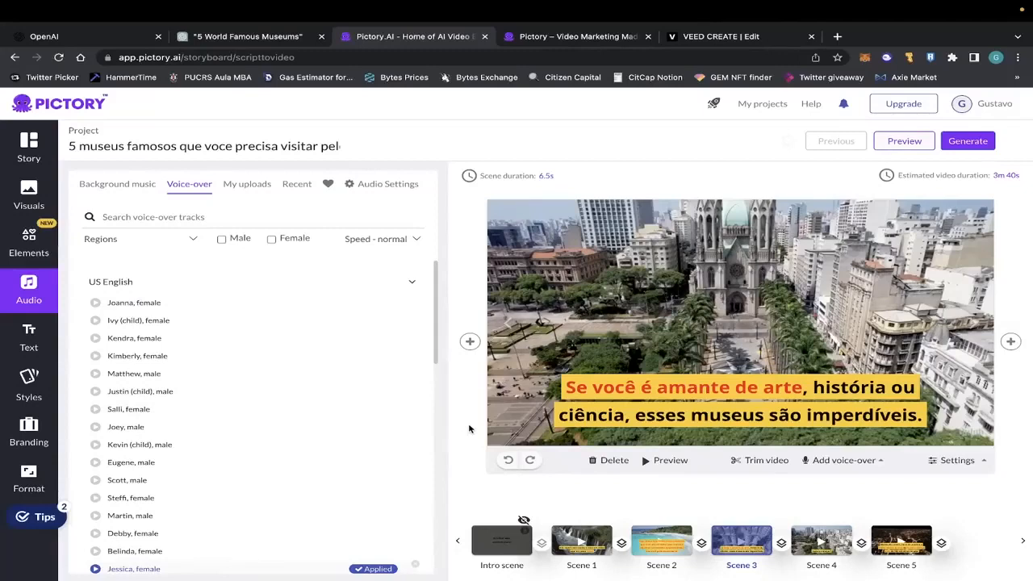
pyautogui.scroll(-2, 150, 355)
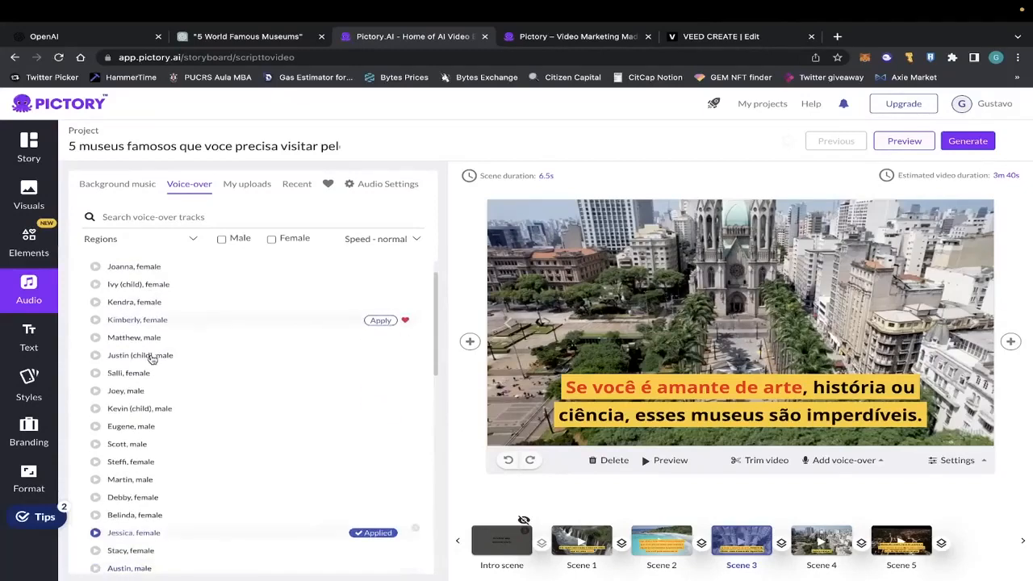
pyautogui.scroll(-2, 152, 358)
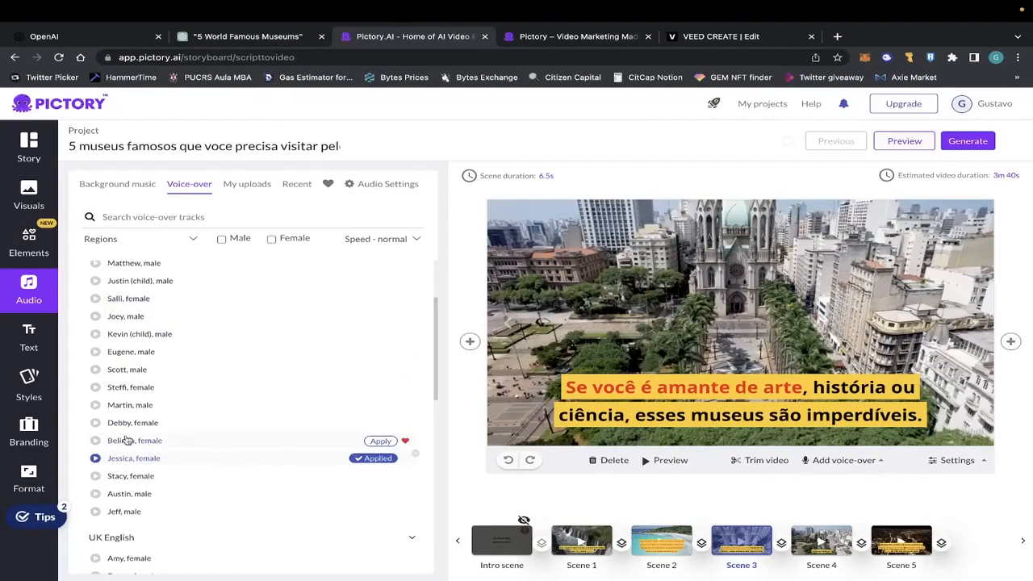
pyautogui.scroll(3, 142, 353)
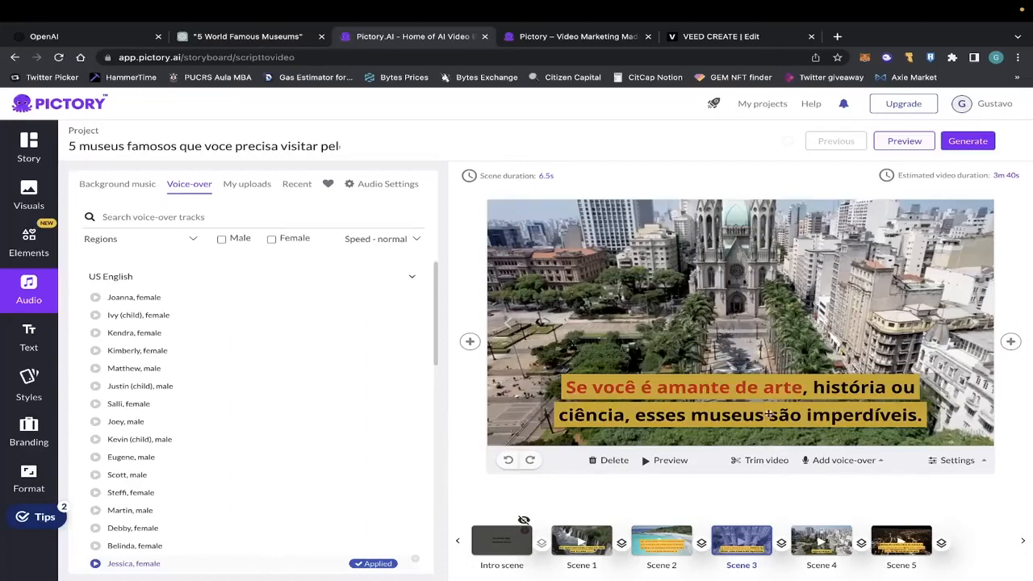
# Switch to the VEED editor, open Text to Speech, and set the language to Portuguese (BR).
pyautogui.click(705, 40)
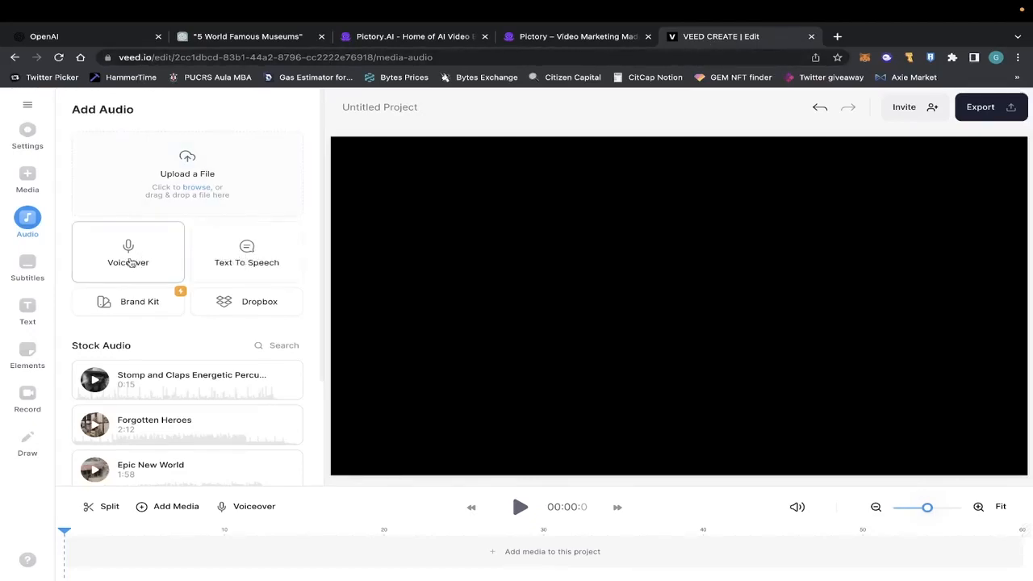
pyautogui.click(247, 256)
pyautogui.click(188, 163)
pyautogui.write('br')
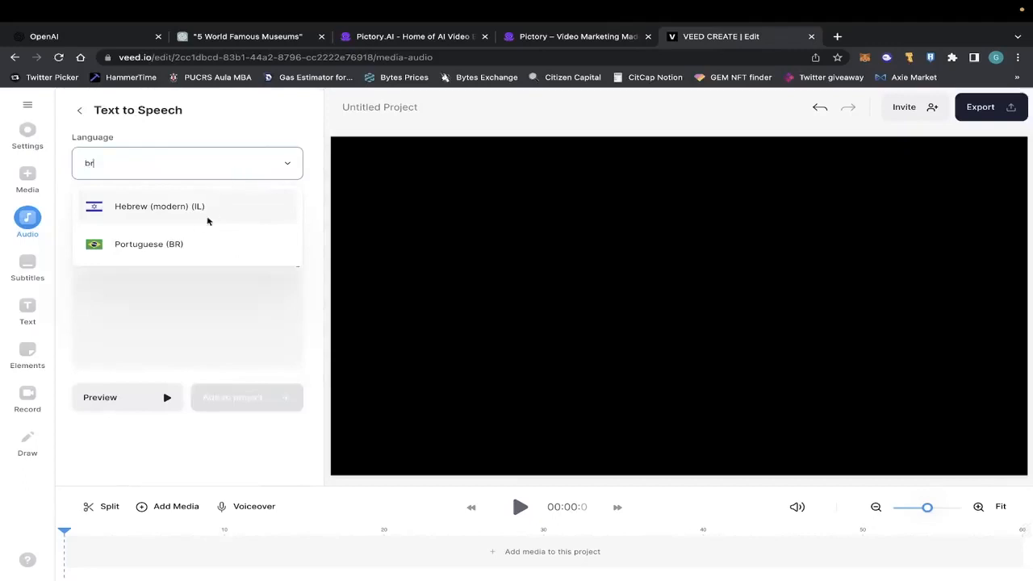
pyautogui.click(159, 244)
# Browse the Portuguese (BR) voices, play a voice sample, and close the voice list.
pyautogui.click(208, 230)
pyautogui.scroll(-2, 201, 390)
pyautogui.click(278, 352)
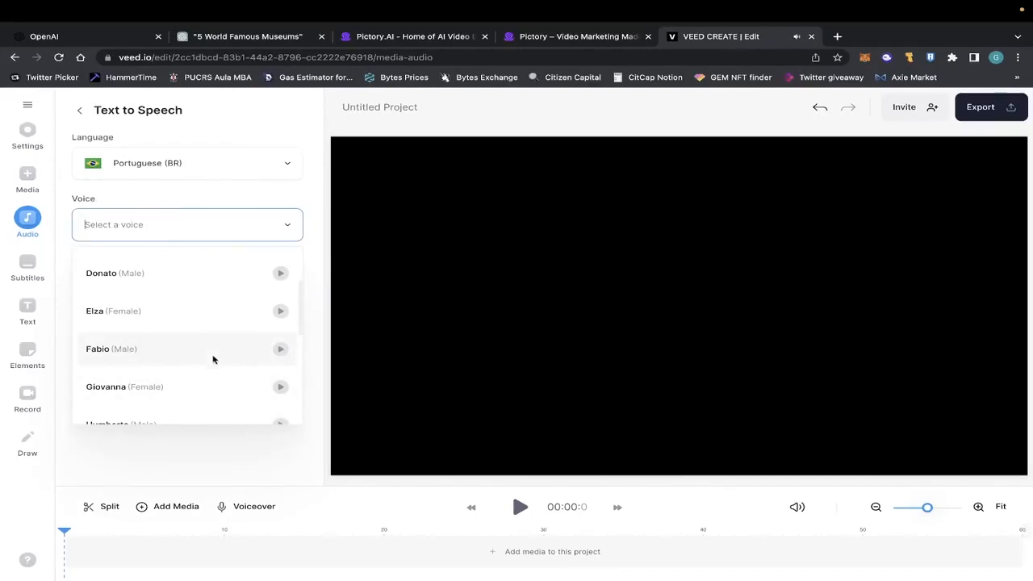
pyautogui.scroll(-2, 214, 356)
pyautogui.scroll(-3, 169, 348)
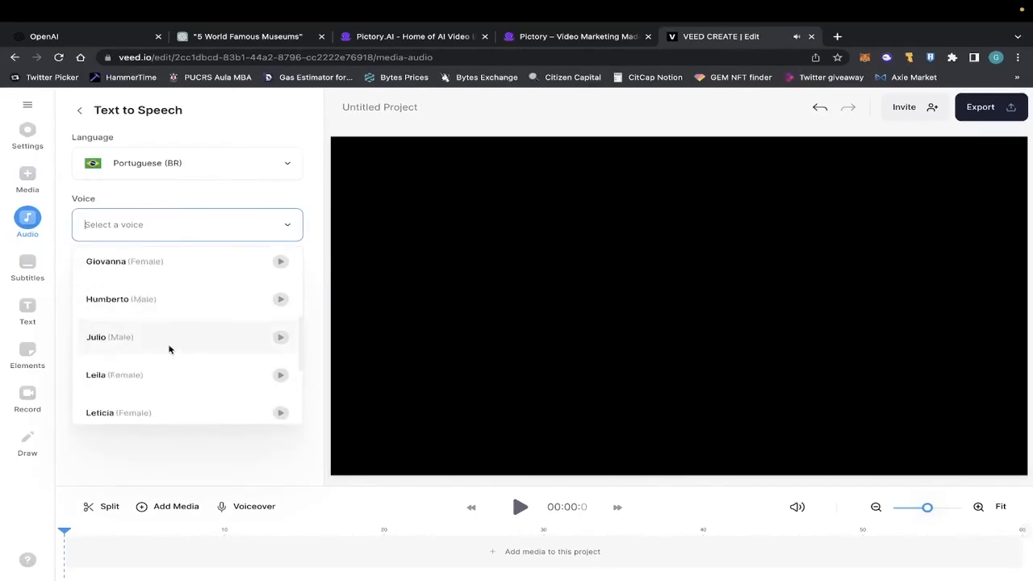
pyautogui.click(291, 231)
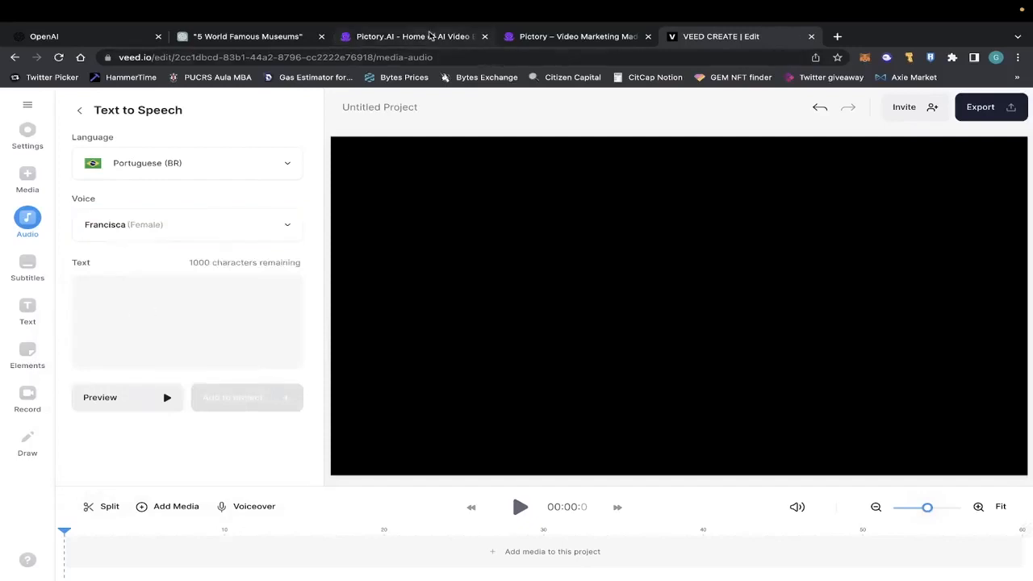
# Switch between Pictory and VEED to look over the scene texts and the text-to-speech text field.
pyautogui.click(407, 36)
pyautogui.scroll(-1, 187, 308)
pyautogui.scroll(1, 186, 308)
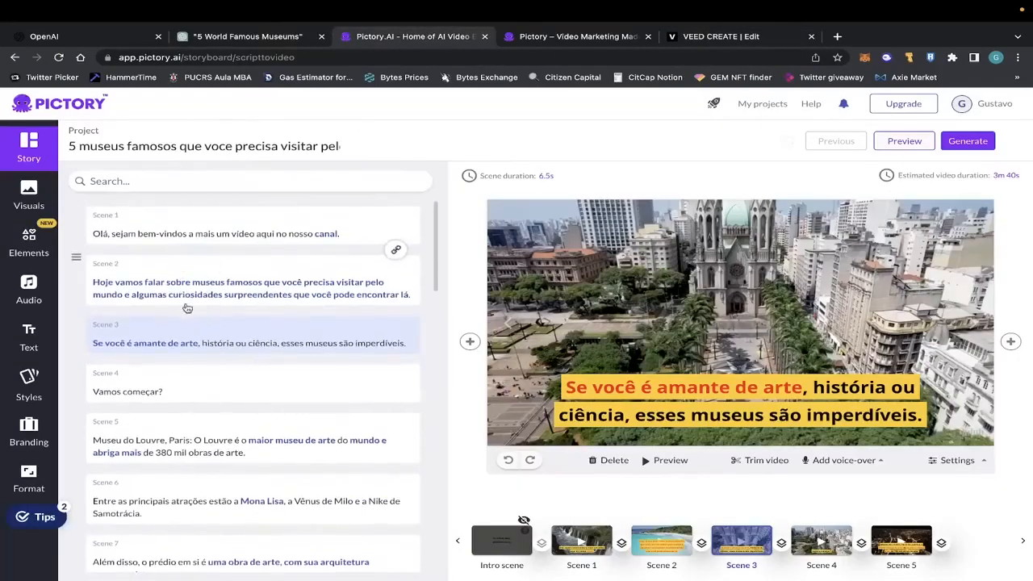
pyautogui.click(745, 33)
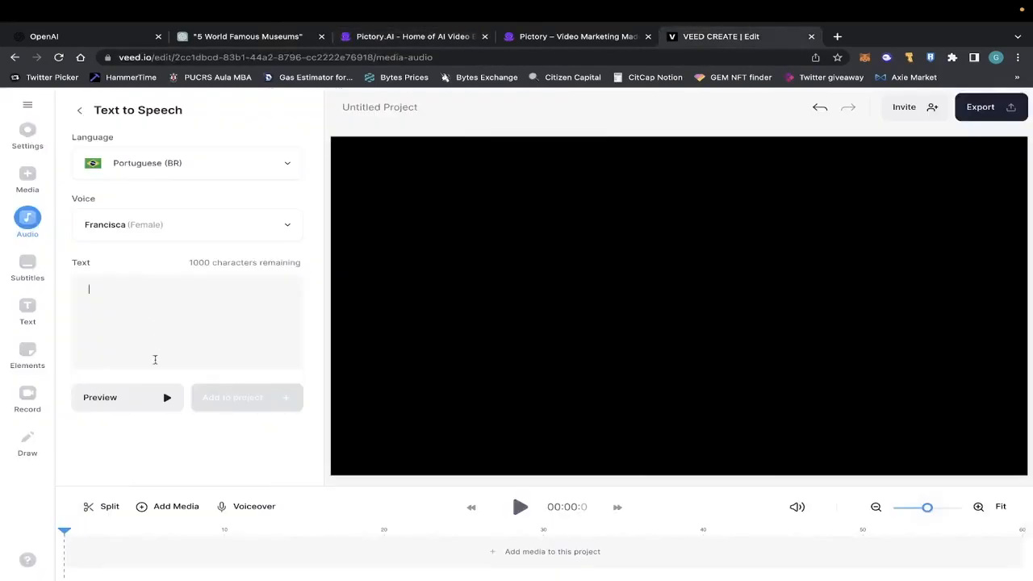
pyautogui.click(593, 38)
pyautogui.click(678, 38)
pyautogui.click(396, 37)
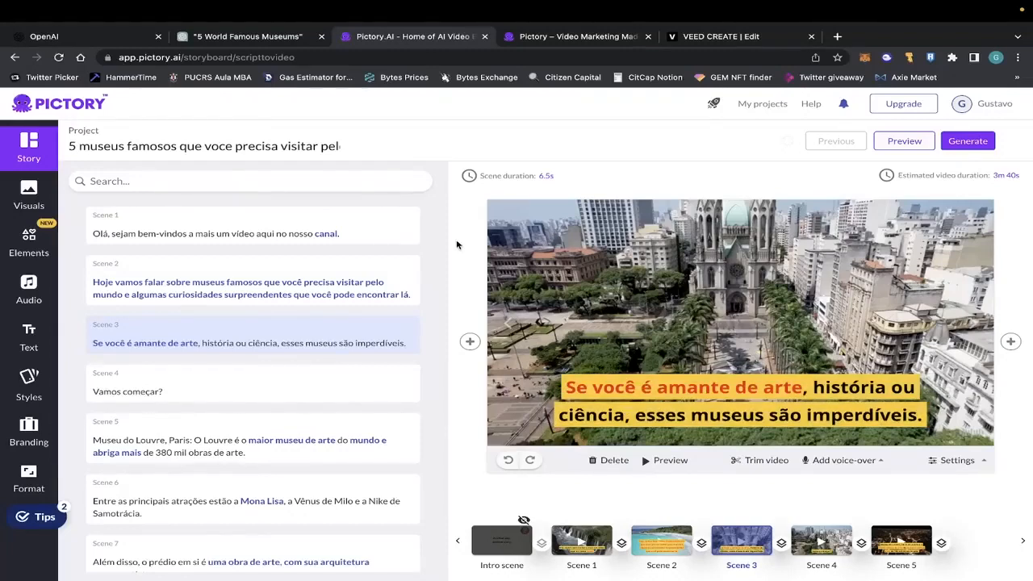
# Switch to ChatGPT and review the museum script from its conclusion back up to the Museu Britânico section.
pyautogui.click(969, 143)
pyautogui.click(276, 40)
pyautogui.scroll(-15, 477, 253)
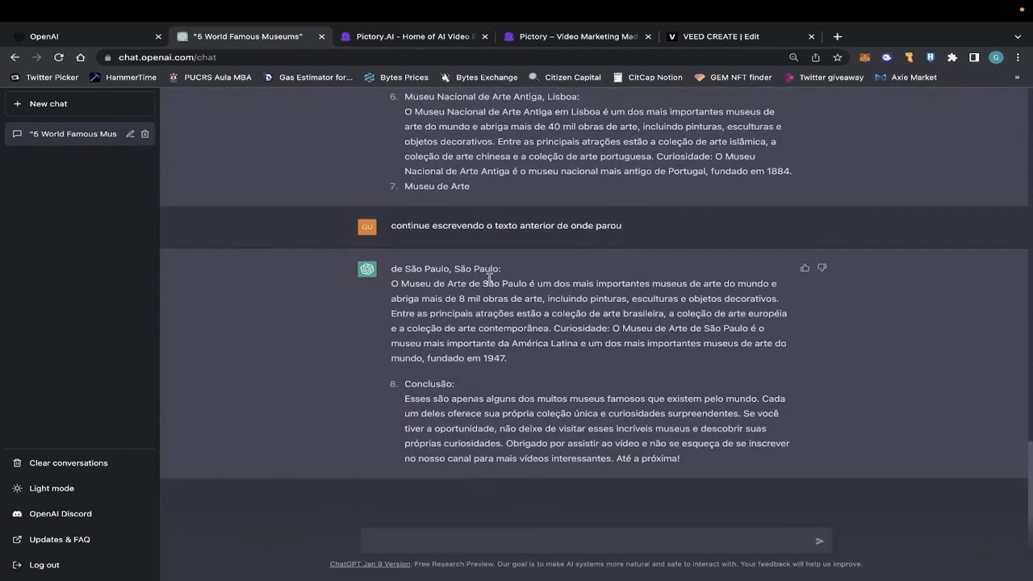
pyautogui.scroll(3, 490, 205)
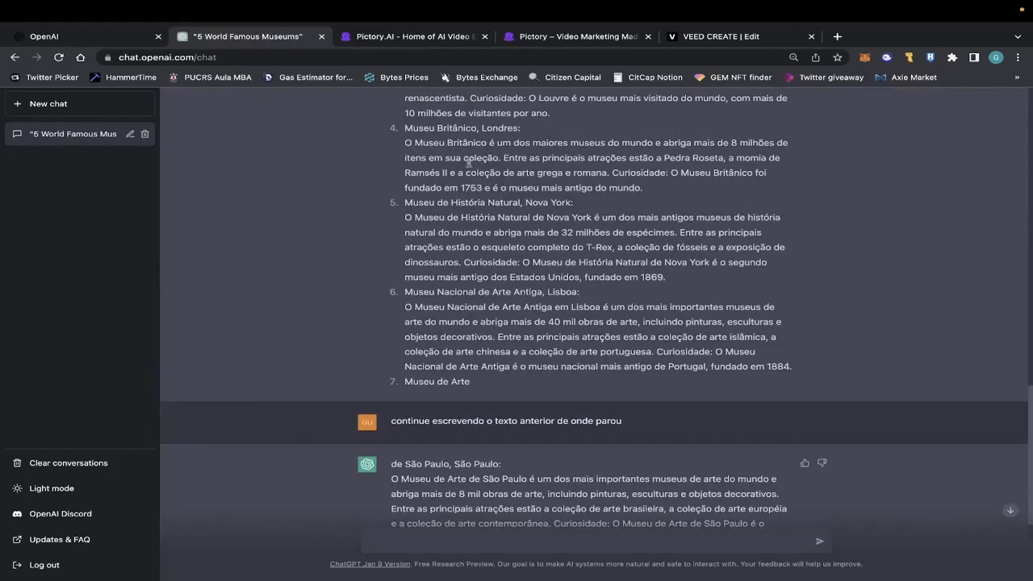
# Return to the Pictory storyboard and step the preview forward to scene 6, about the Mona Lisa.
pyautogui.click(418, 40)
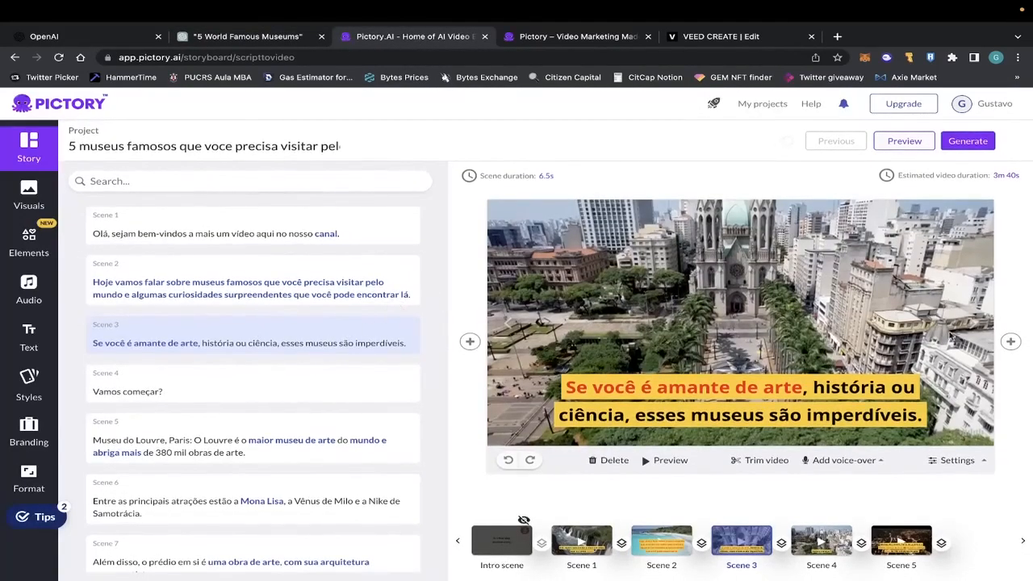
pyautogui.click(974, 325)
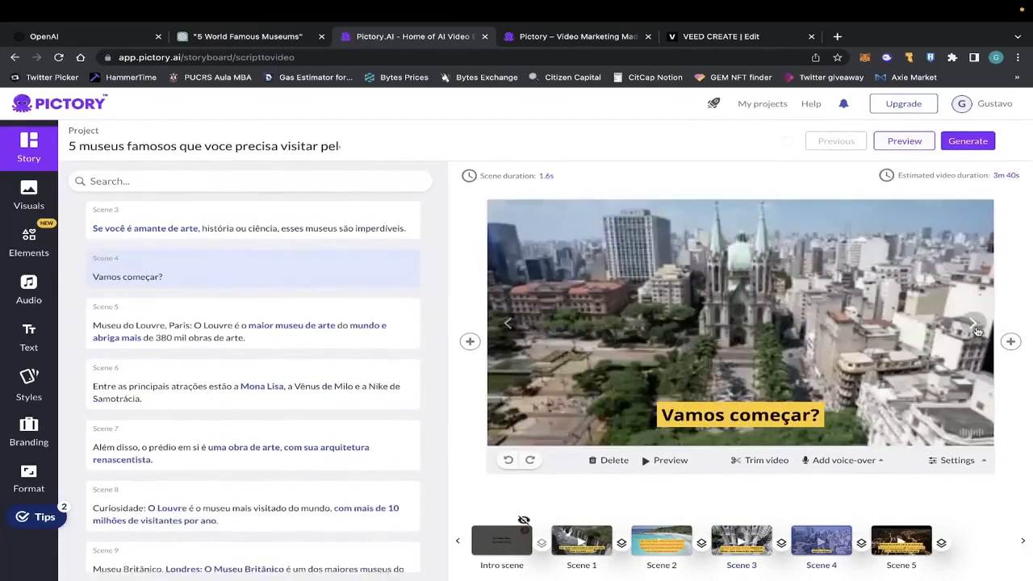
pyautogui.click(974, 326)
pyautogui.click(974, 325)
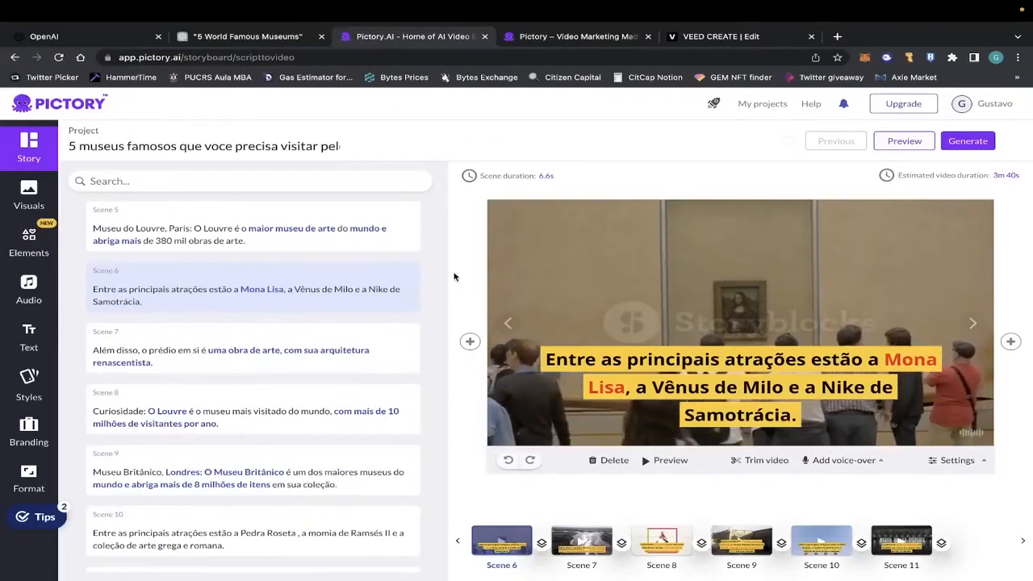
# Open Fiverr in a new tab and go to the Social Media Videos category within Video & Animation.
pyautogui.click(837, 37)
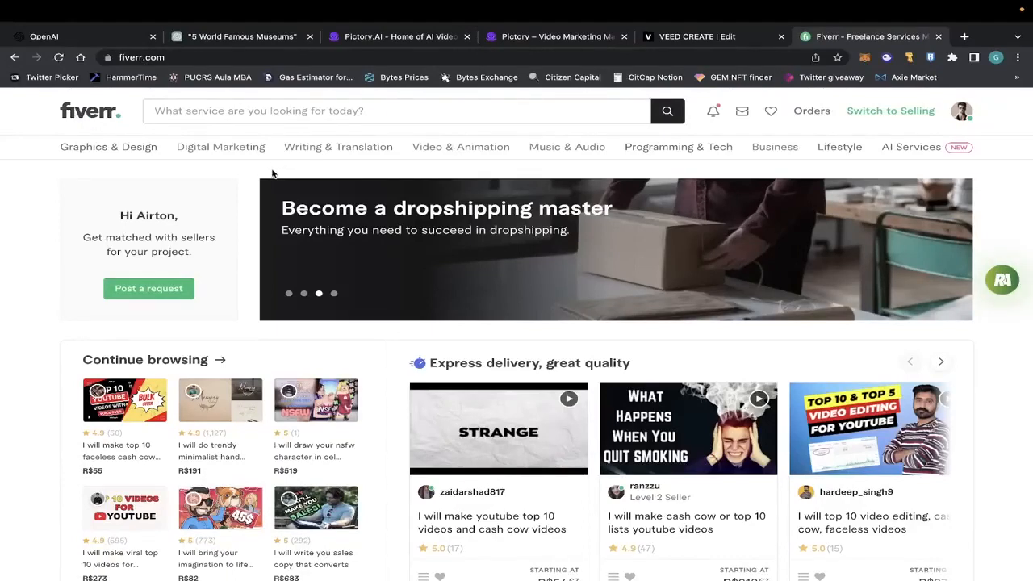
pyautogui.moveTo(196, 153)
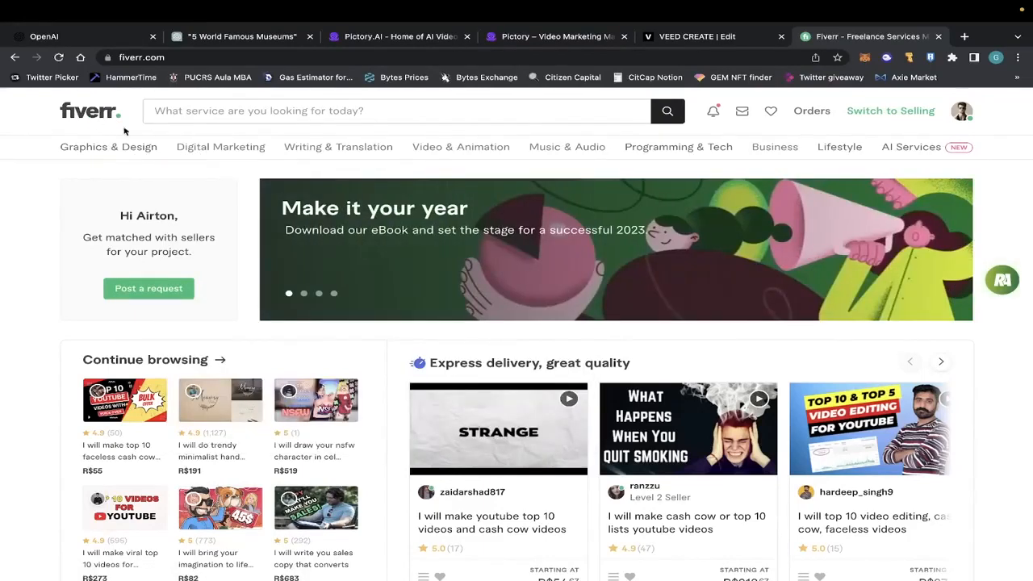
pyautogui.moveTo(469, 148)
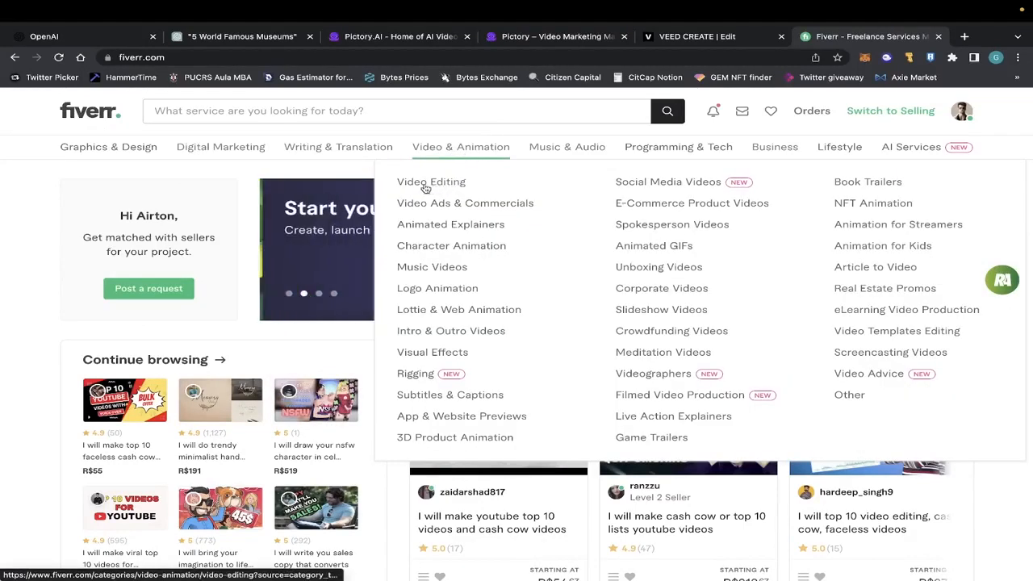
pyautogui.click(663, 188)
# Examine the gigs for cash cow and top 10 YouTube videos and their starting prices.
pyautogui.scroll(-6, 660, 266)
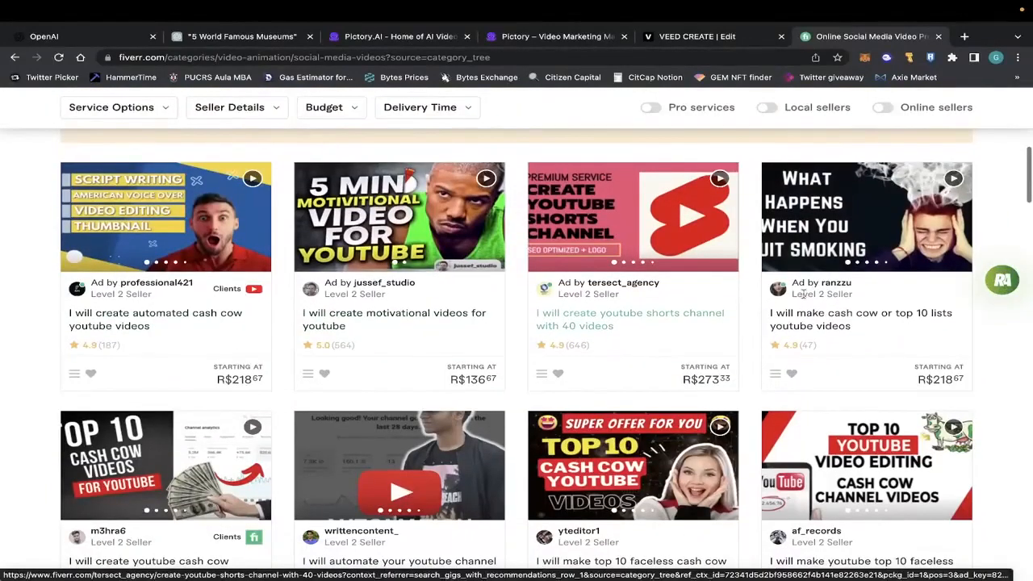
pyautogui.scroll(-1, 481, 294)
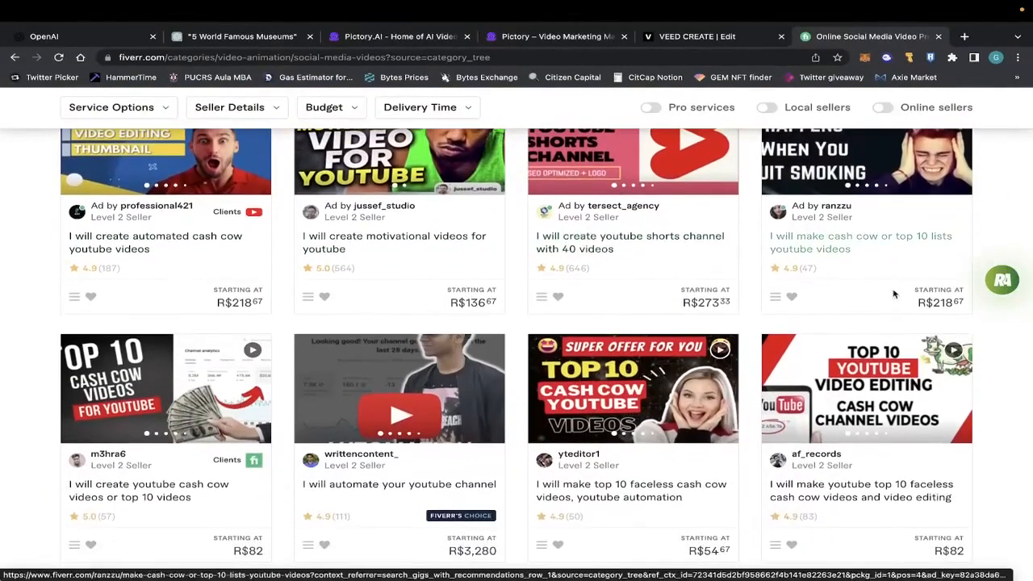
pyautogui.scroll(-1, 783, 266)
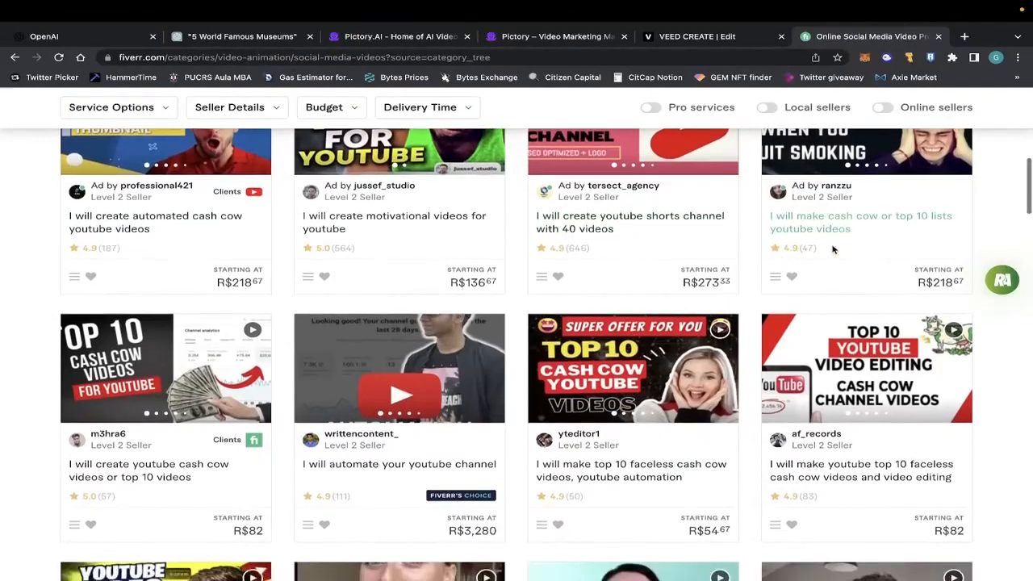
pyautogui.scroll(-3, 646, 323)
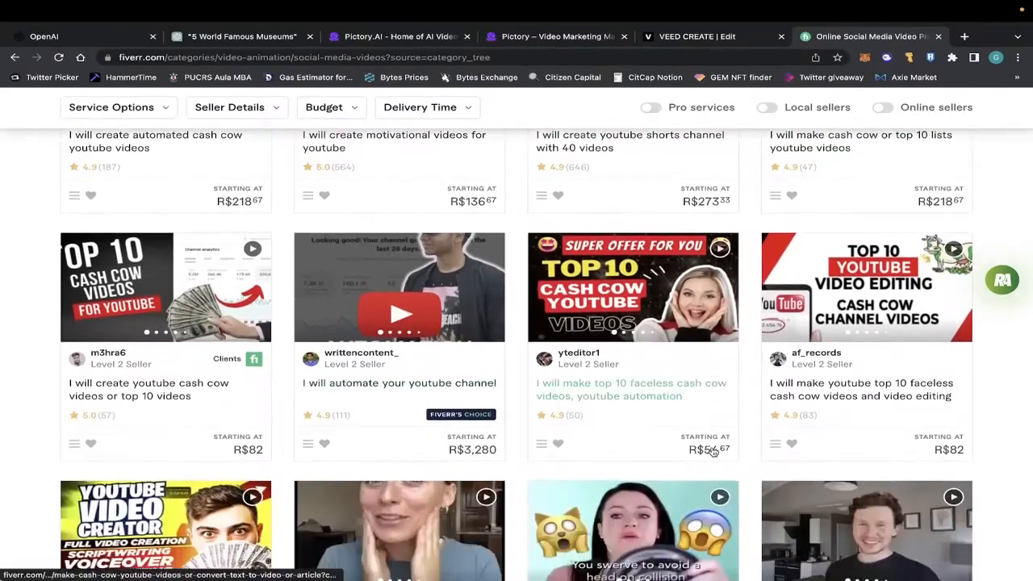
# Browse further gigs and open the one offering top 10 faceless cash cow videos and YouTube automation.
pyautogui.scroll(-1, 354, 361)
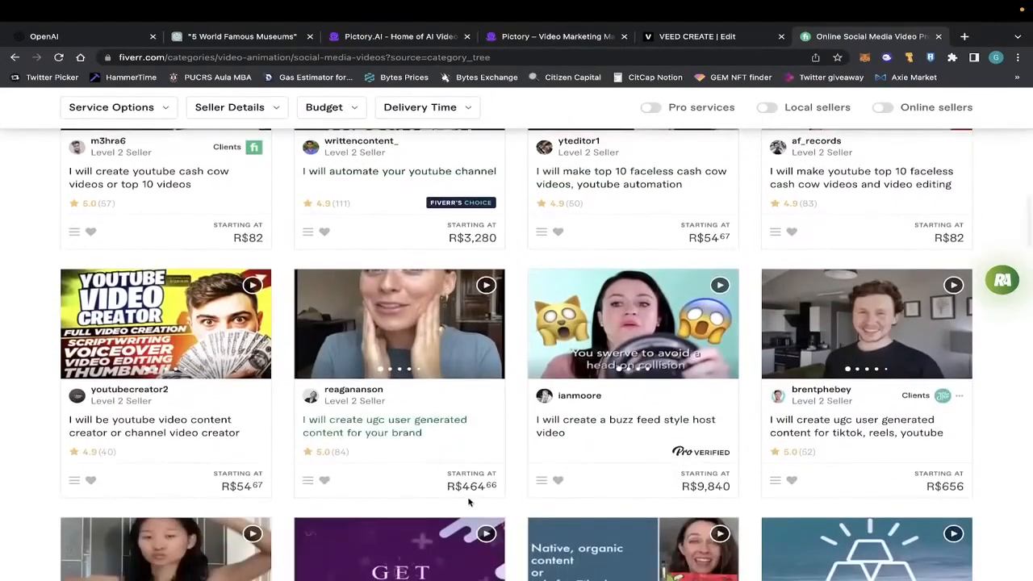
pyautogui.scroll(1, 477, 438)
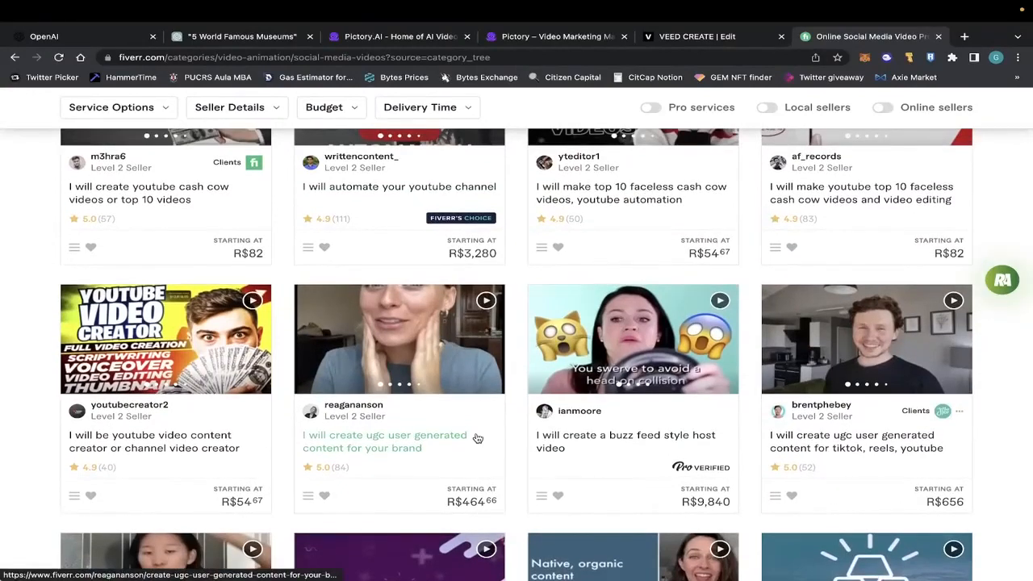
pyautogui.click(567, 195)
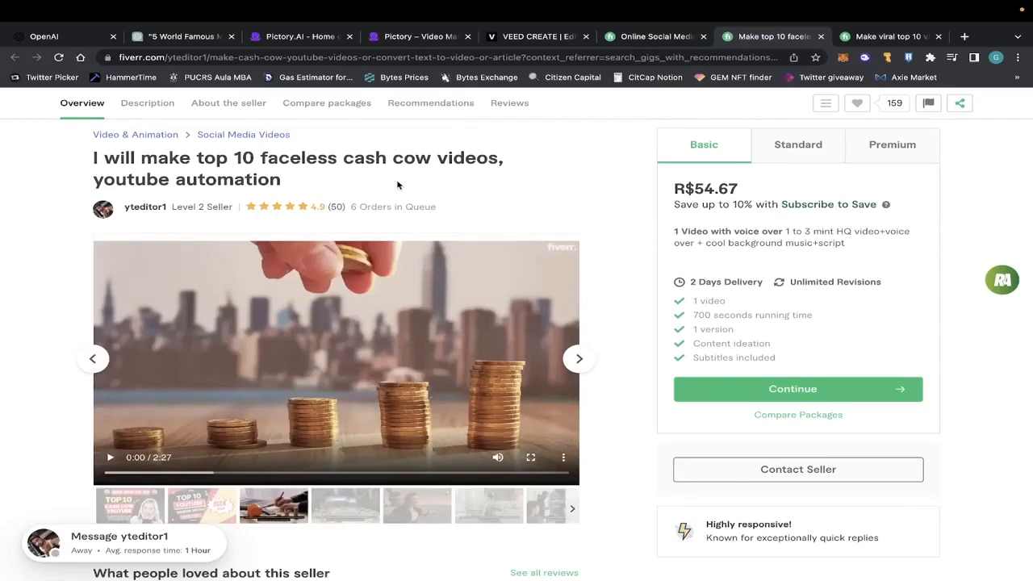
pyautogui.moveTo(257, 157); pyautogui.dragTo(320, 155)
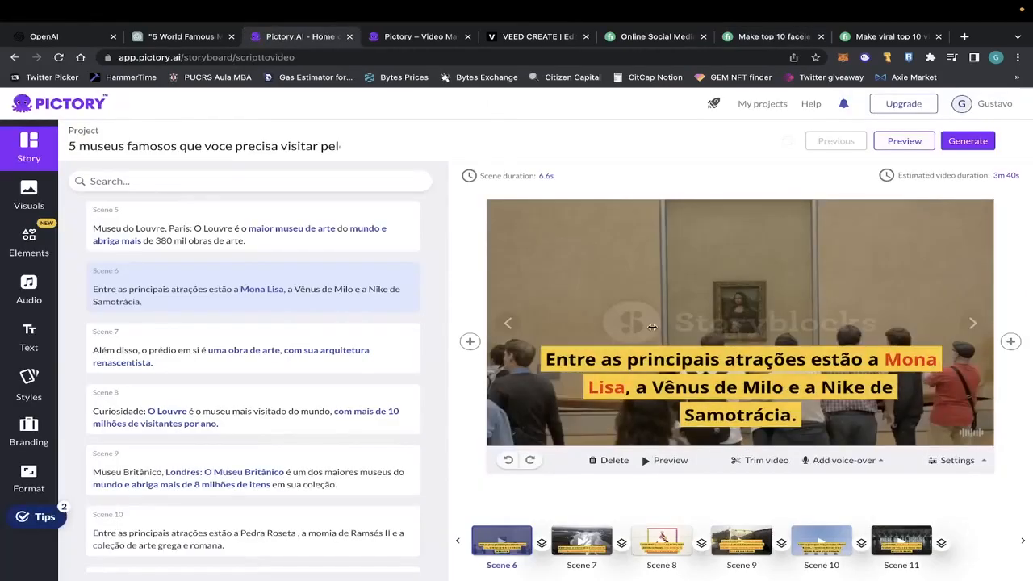
# Return to the faceless cash cow gig and compare the price and contents of its Basic, Standard and Premium packages.
pyautogui.click(763, 37)
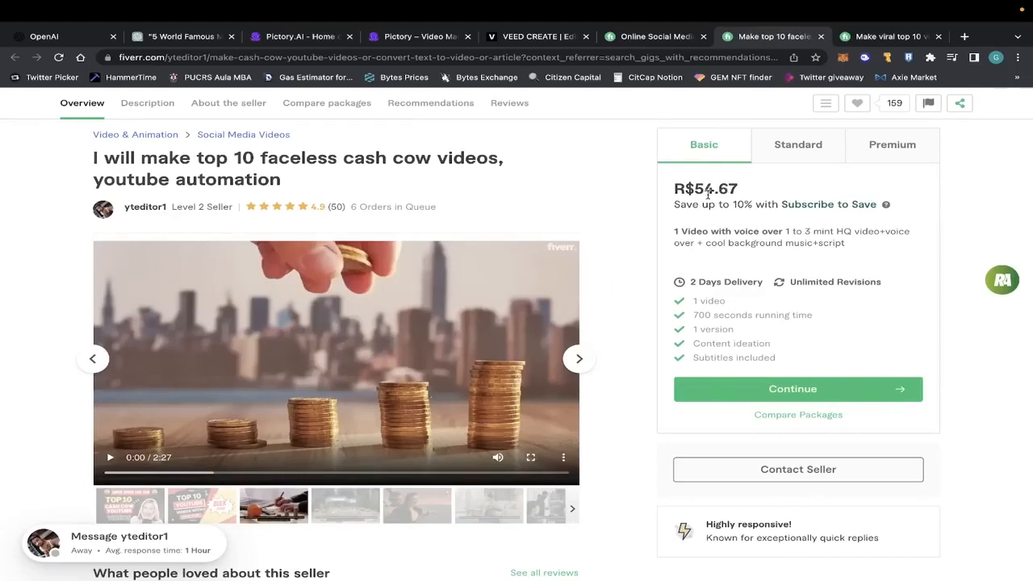
pyautogui.moveTo(694, 316); pyautogui.dragTo(753, 315)
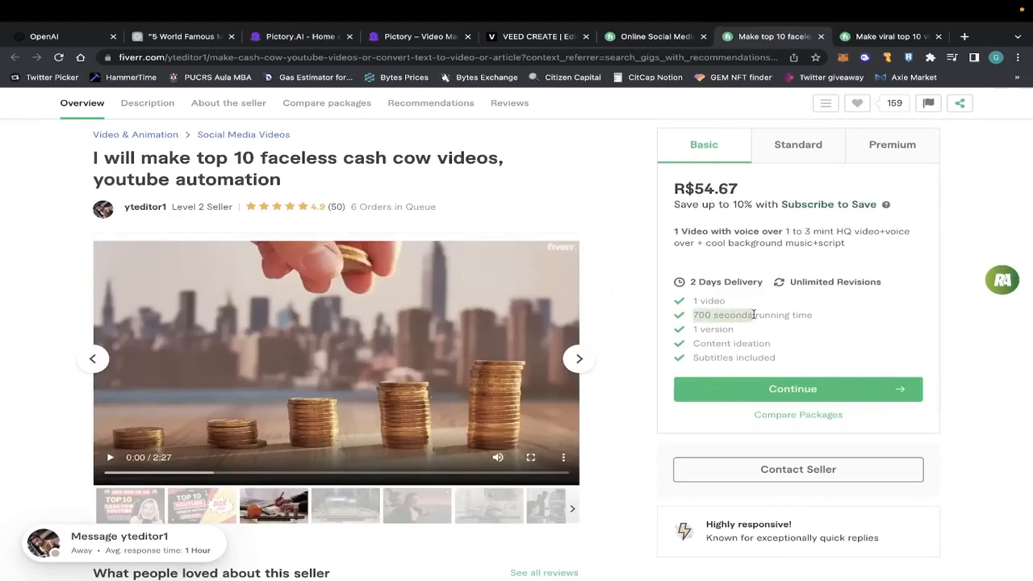
pyautogui.click(720, 316)
pyautogui.click(753, 153)
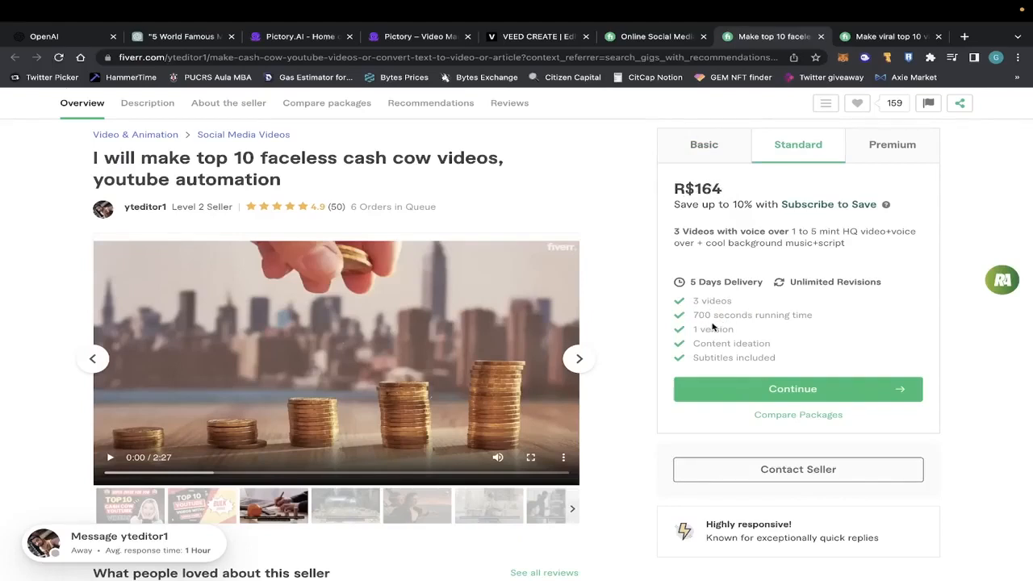
pyautogui.click(895, 146)
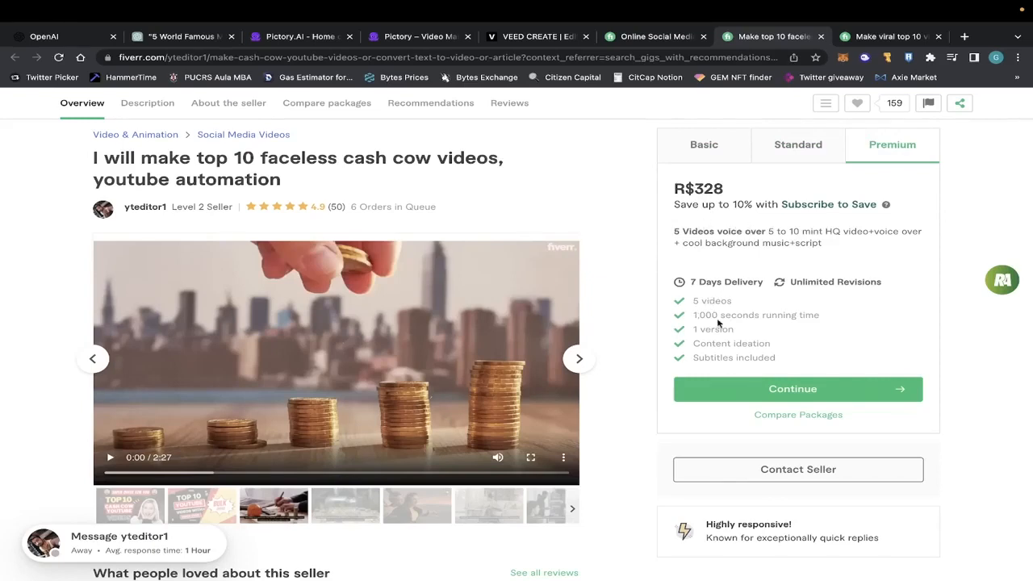
# Play the gig's sample video and compare it with the Pictory storyboard and VEED's Text to Speech page, ending back on the gig.
pyautogui.click(111, 457)
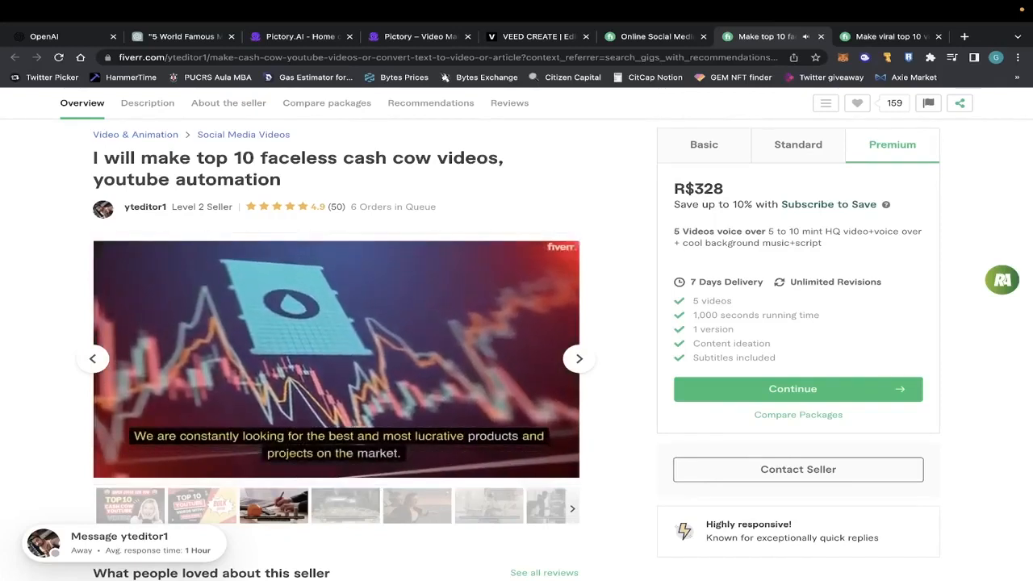
pyautogui.click(298, 36)
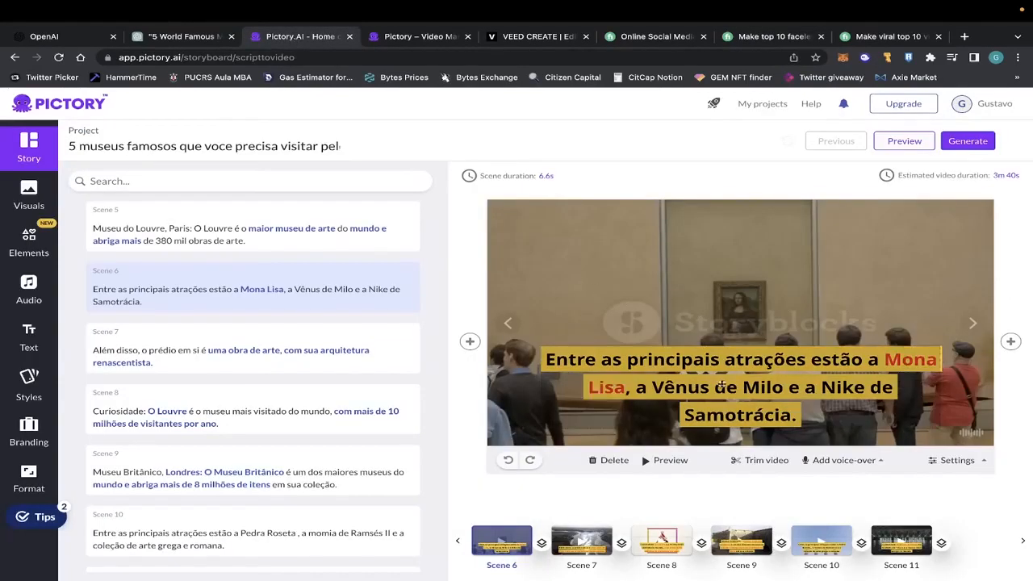
pyautogui.click(773, 36)
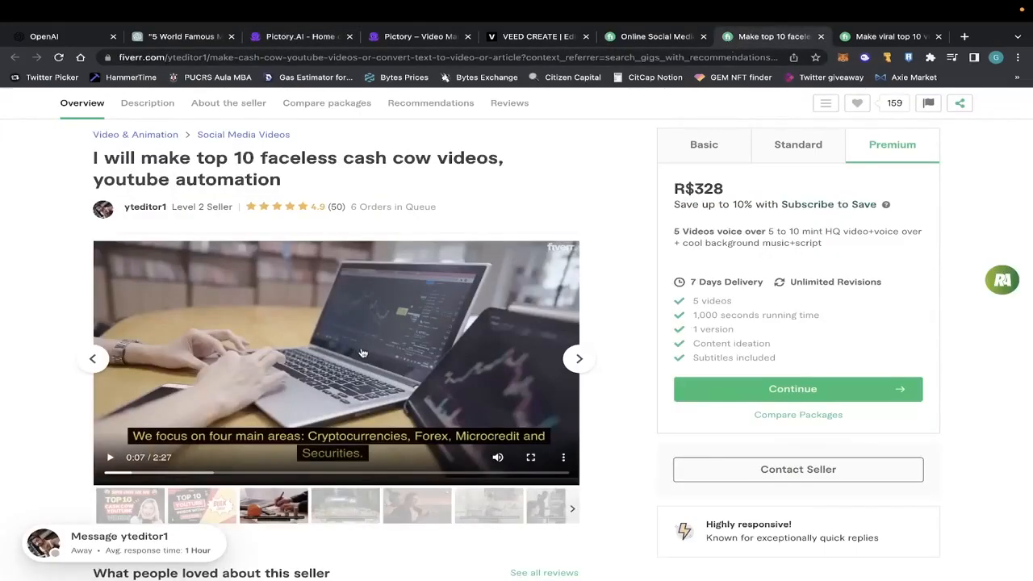
pyautogui.click(509, 36)
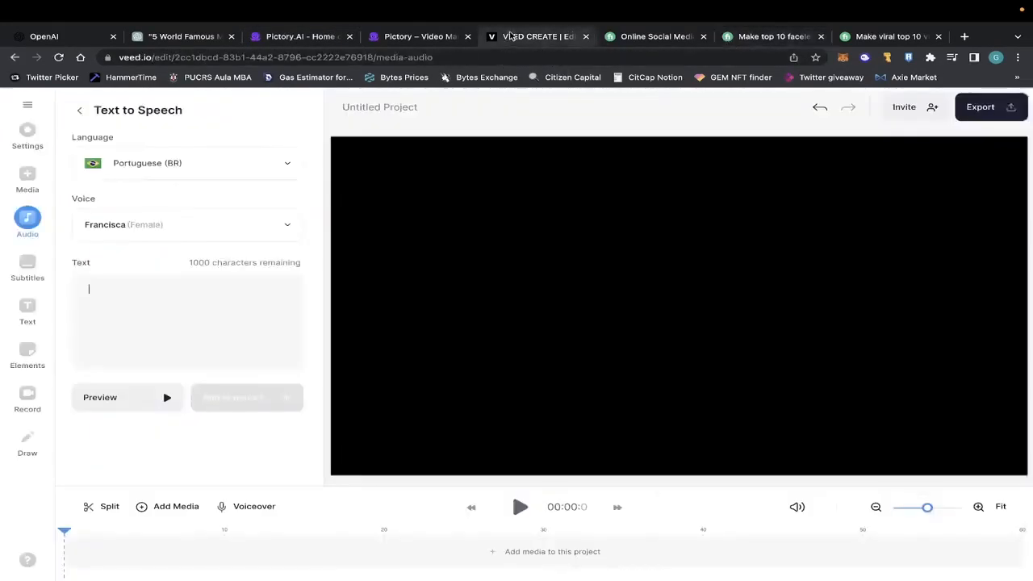
pyautogui.click(771, 36)
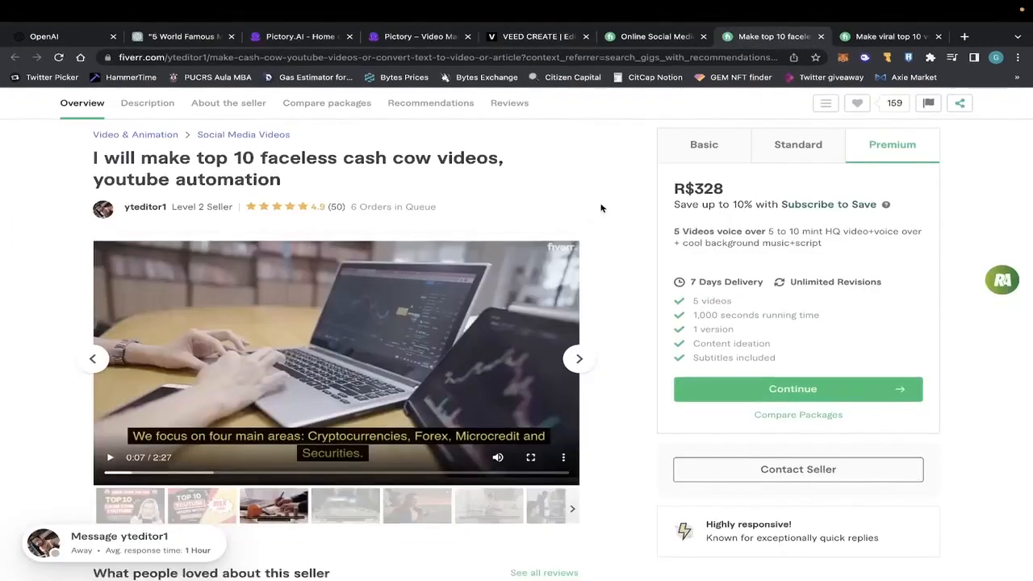